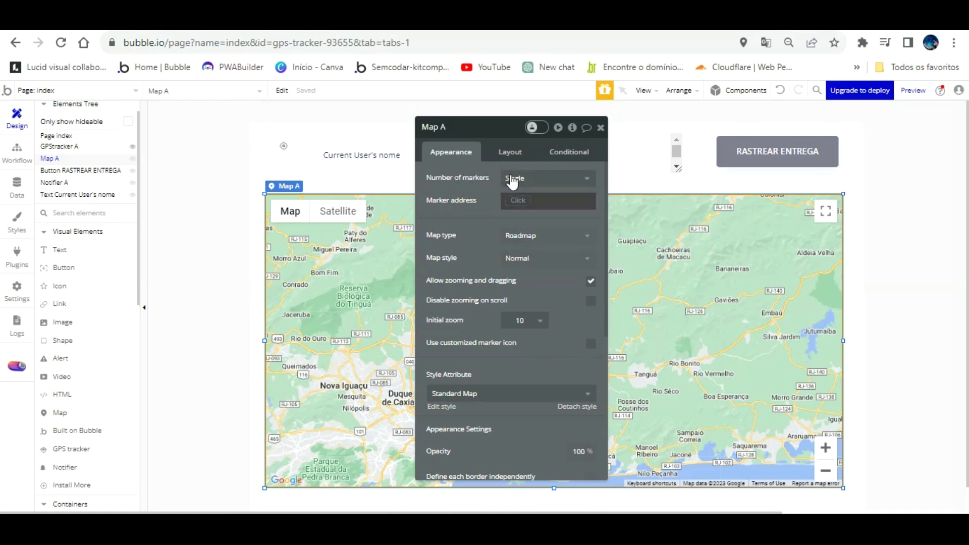
{"action": "left_click", "coordinate": [518, 200]}
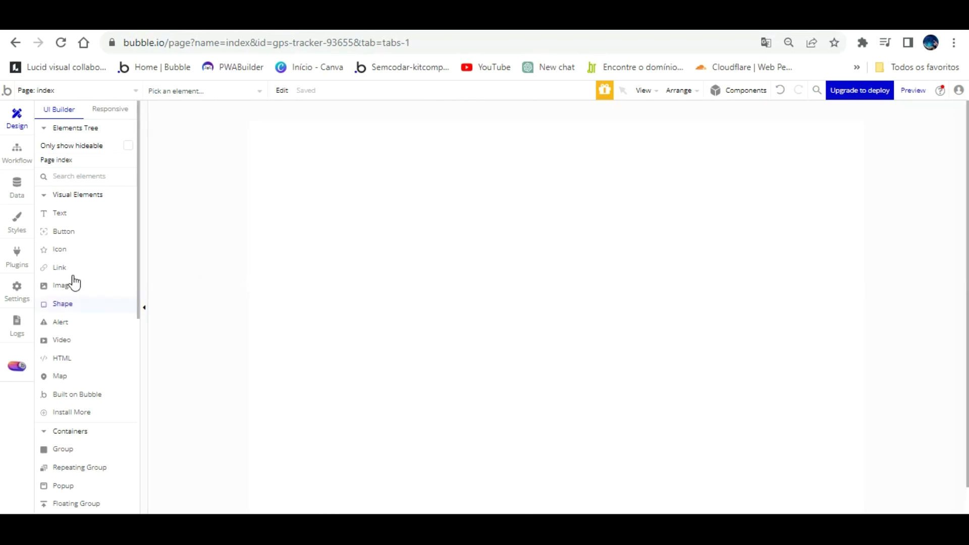
- Search the plugin library for toast and install the free Toast Notifications plugin by Minimum Studio
{"action": "left_click", "coordinate": [17, 253]}
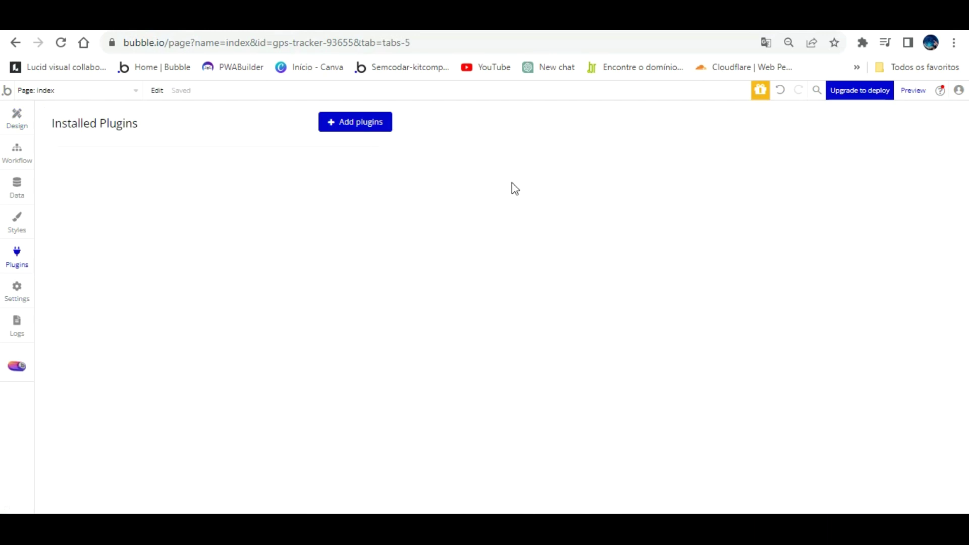
{"action": "left_click", "coordinate": [366, 122]}
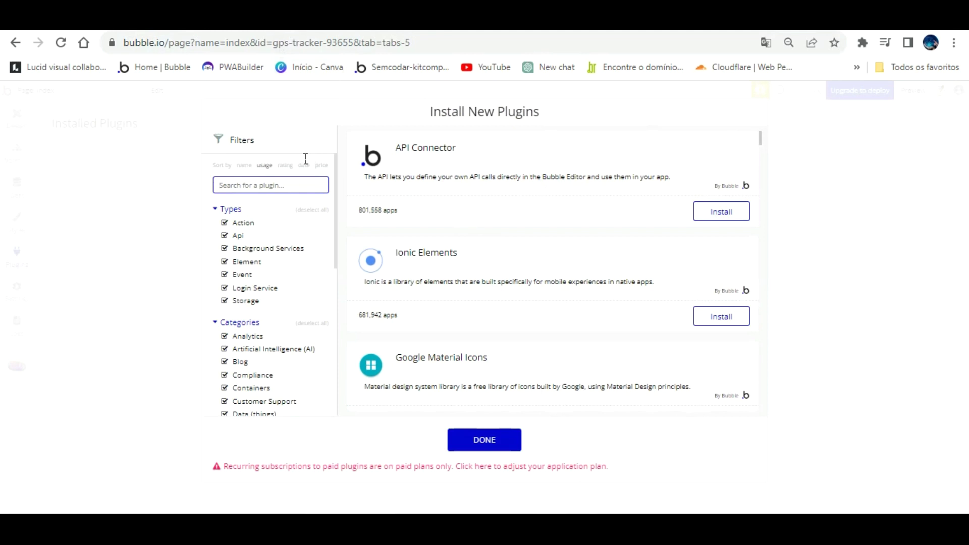
{"action": "type", "text": "toast ni"}
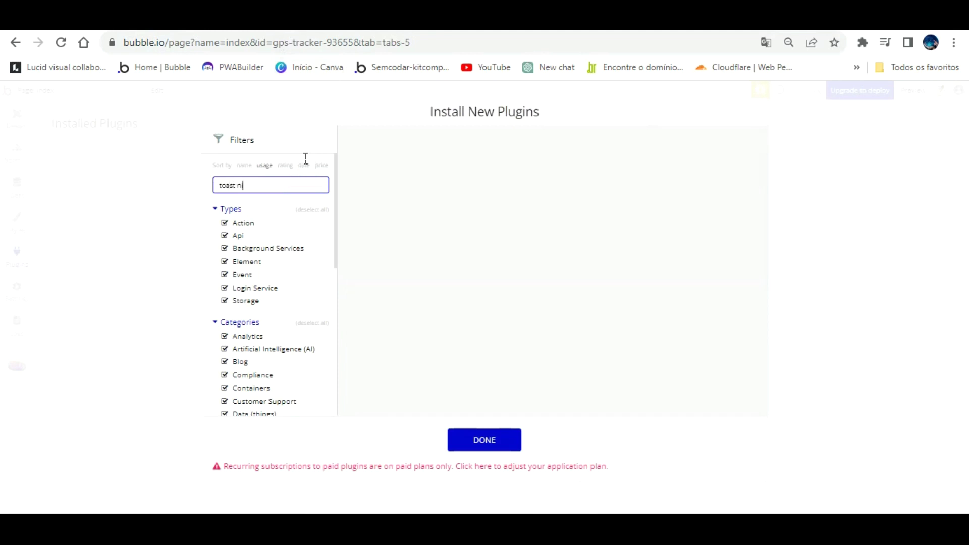
{"action": "key", "text": "BackSpace"}
{"action": "key", "text": "BackSpace"}
{"action": "scroll", "coordinate": [432, 236], "scroll_direction": "down", "scroll_amount": 4}
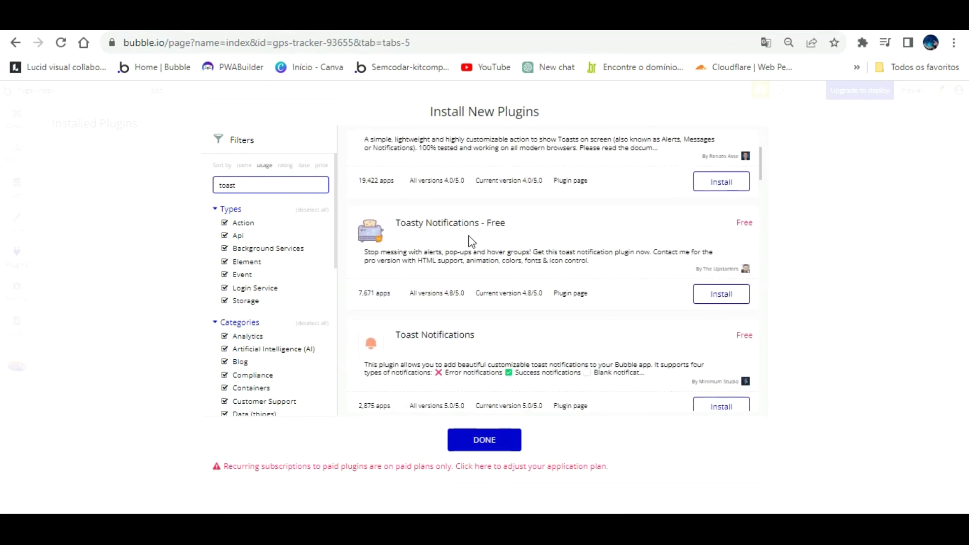
{"action": "left_click", "coordinate": [722, 334]}
- Search the plugin library for gps, install the free Geolocation(GPS) tracker element plugin and finish the plugin installation
{"action": "left_click_drag", "start_coordinate": [312, 182], "coordinate": [281, 160]}
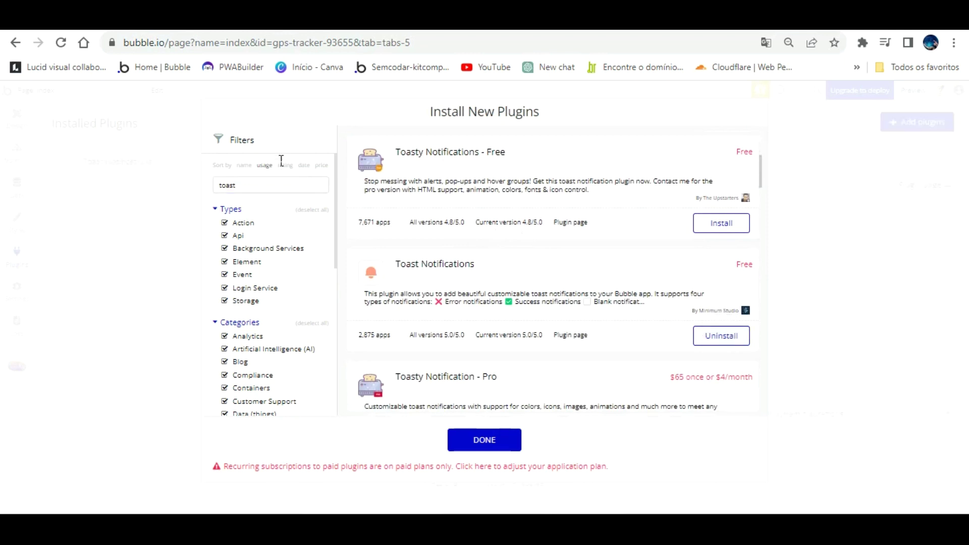
{"action": "type", "text": "gps"}
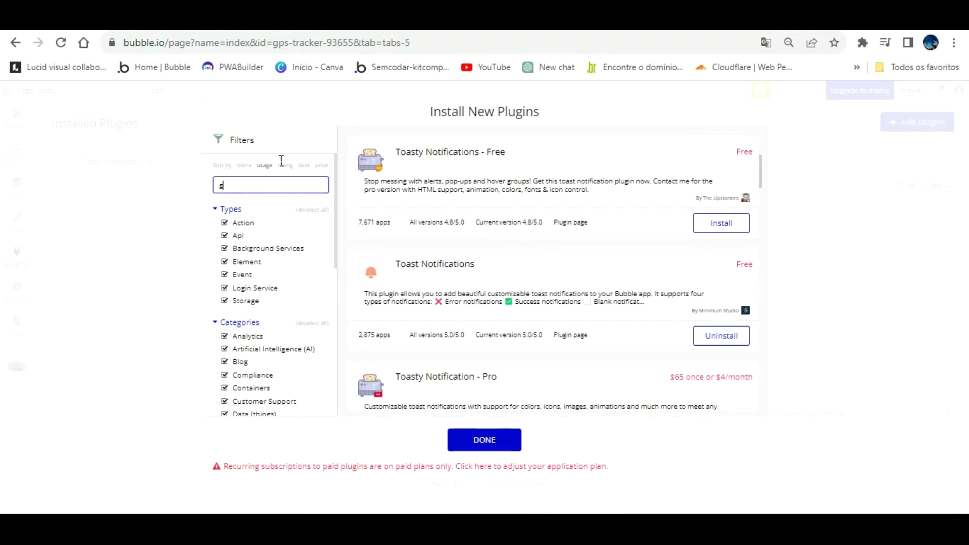
{"action": "type", "text": "tr"}
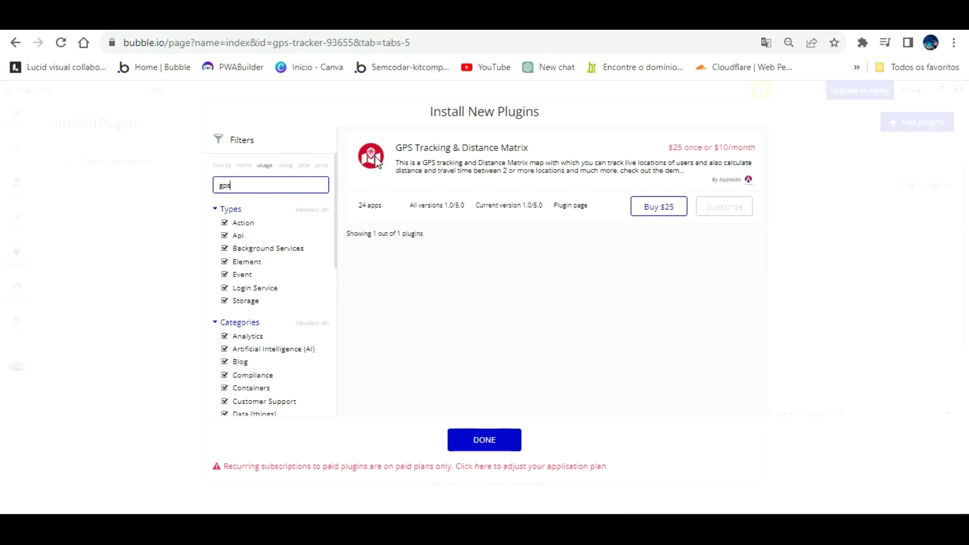
{"action": "scroll", "coordinate": [495, 241], "scroll_direction": "down", "scroll_amount": 1}
{"action": "scroll", "coordinate": [500, 244], "scroll_direction": "up", "scroll_amount": 1}
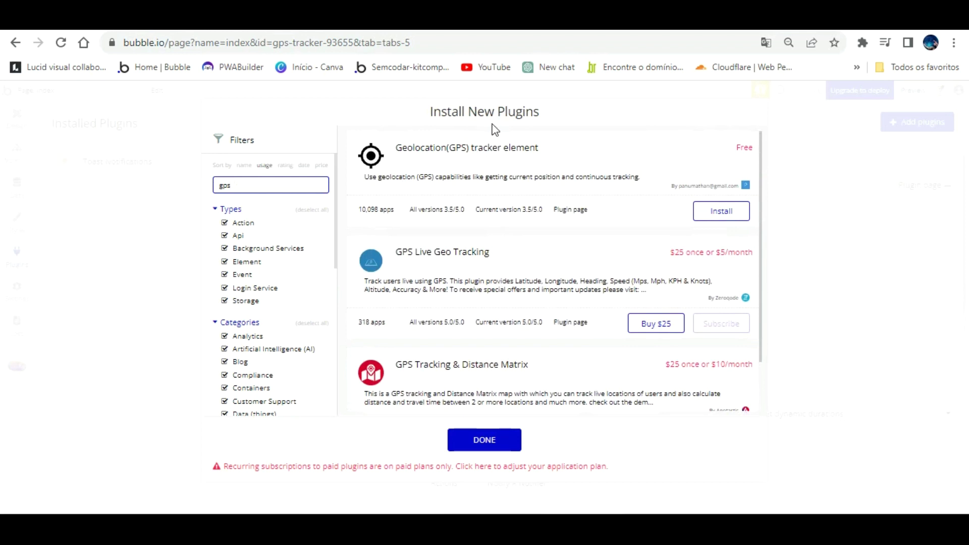
{"action": "left_click", "coordinate": [716, 211]}
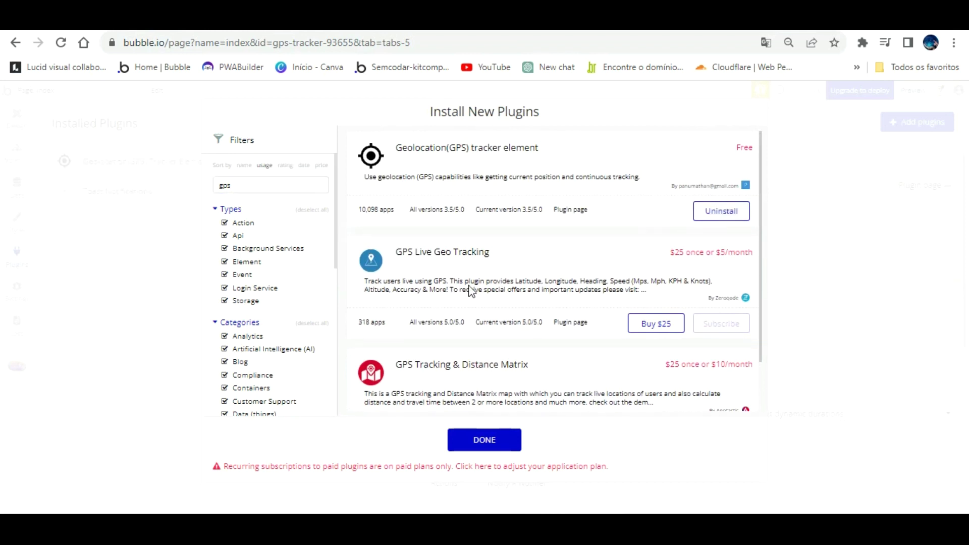
{"action": "left_click", "coordinate": [494, 435]}
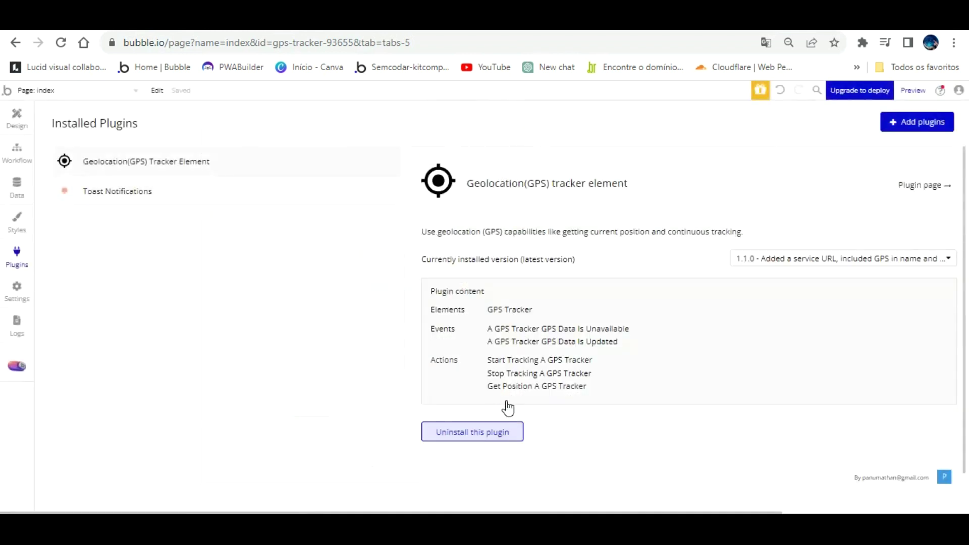
- Add a "Page is loaded" event to the index page's workflow and look through its available element actions
{"action": "left_click", "coordinate": [17, 116]}
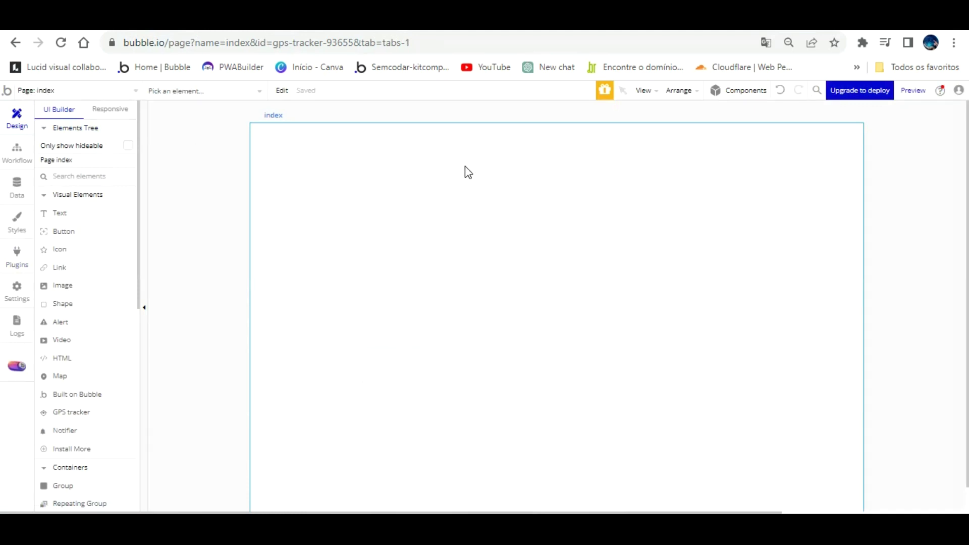
{"action": "left_click", "coordinate": [18, 145]}
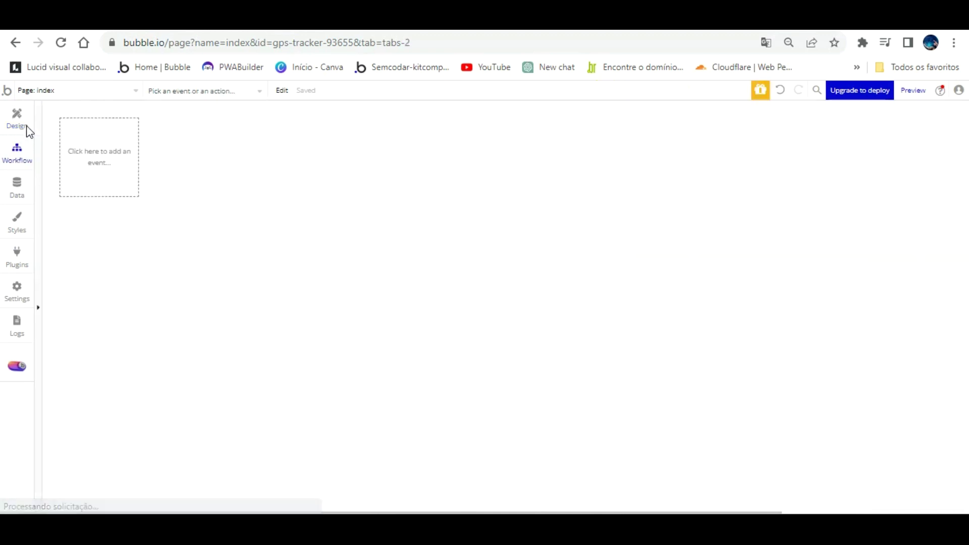
{"action": "left_click", "coordinate": [106, 135]}
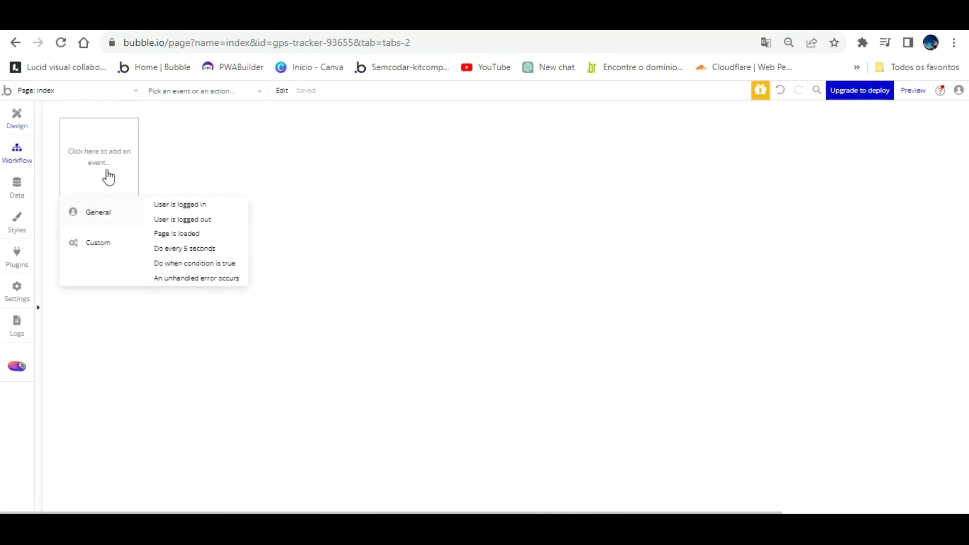
{"action": "left_click", "coordinate": [189, 233]}
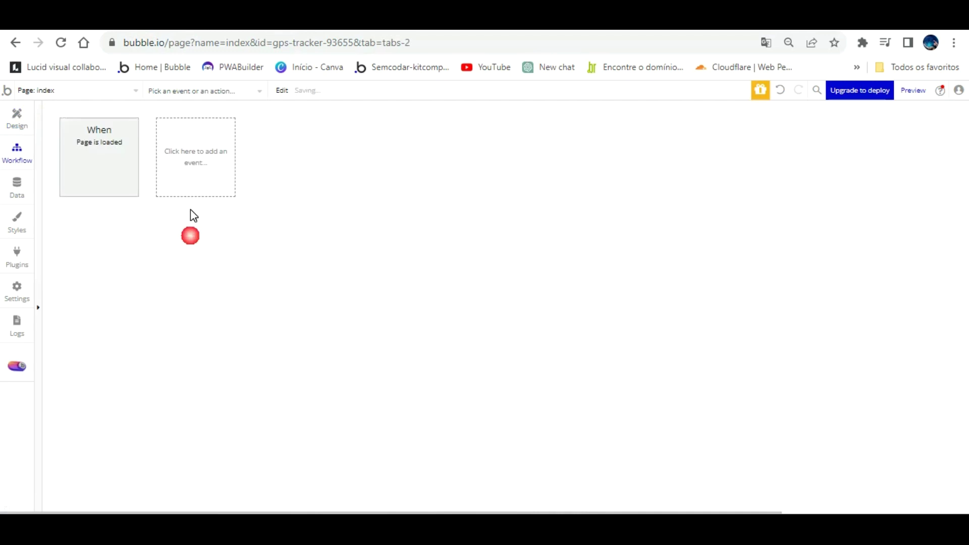
{"action": "left_click", "coordinate": [148, 230]}
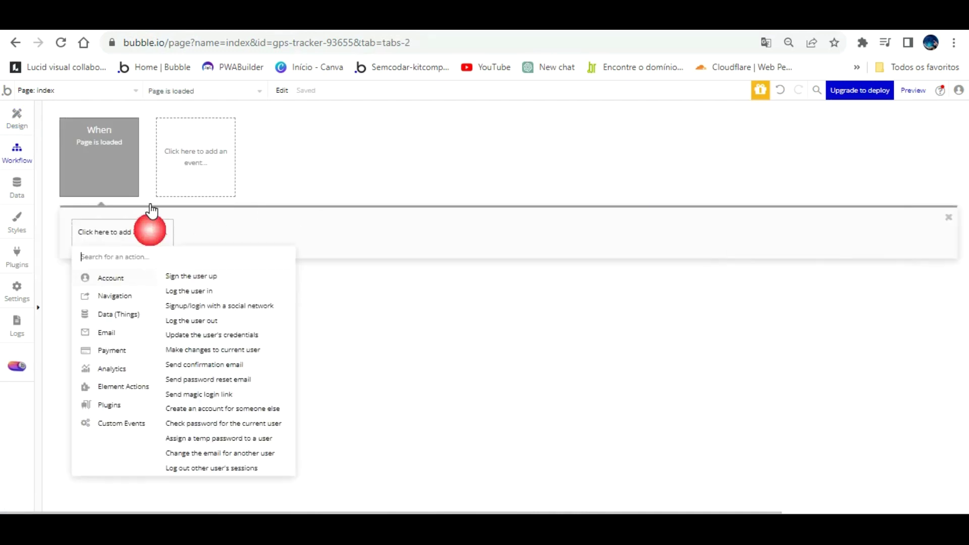
{"action": "left_click", "coordinate": [115, 384]}
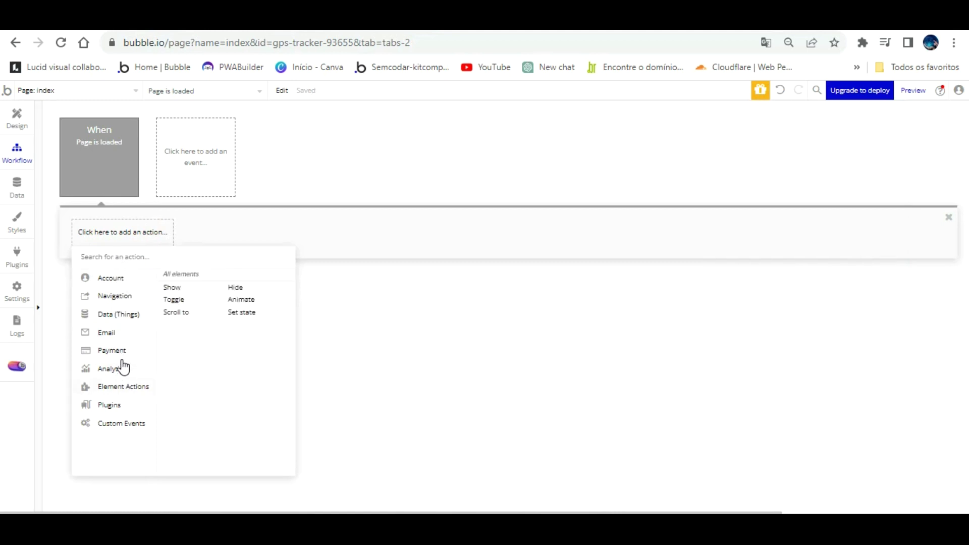
- Place a 15 by 15 px GPS tracker element near the upper-left corner of the index page
{"action": "left_click", "coordinate": [14, 114]}
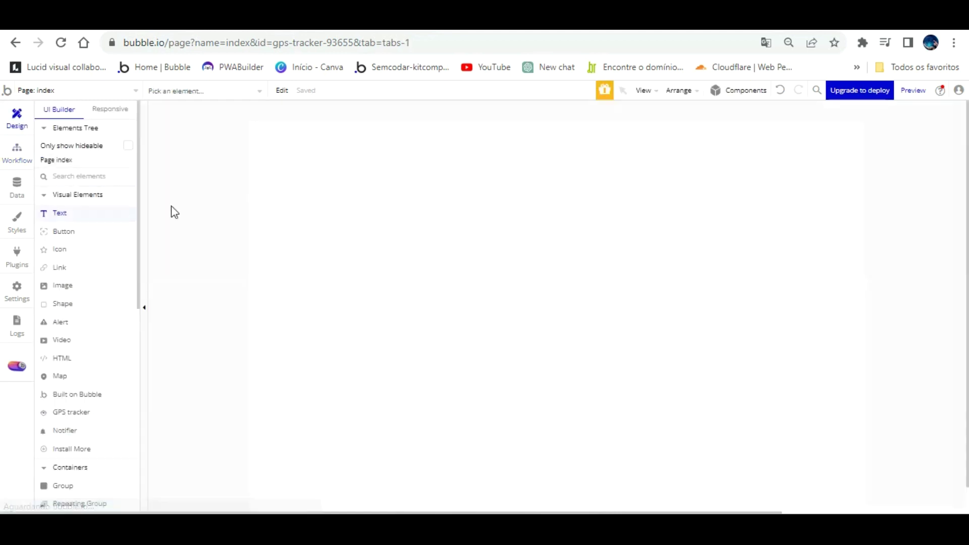
{"action": "scroll", "coordinate": [81, 354], "scroll_direction": "down", "scroll_amount": 2}
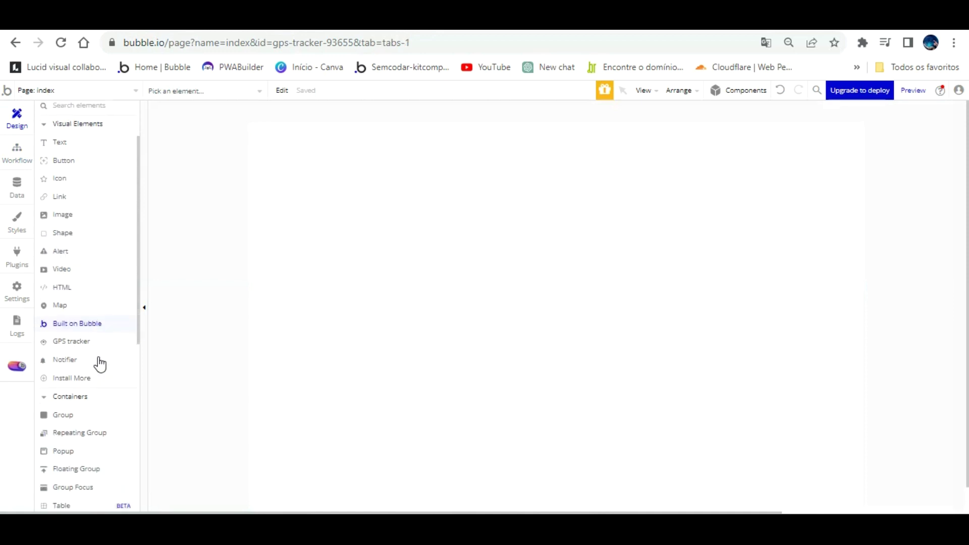
{"action": "left_click", "coordinate": [75, 342]}
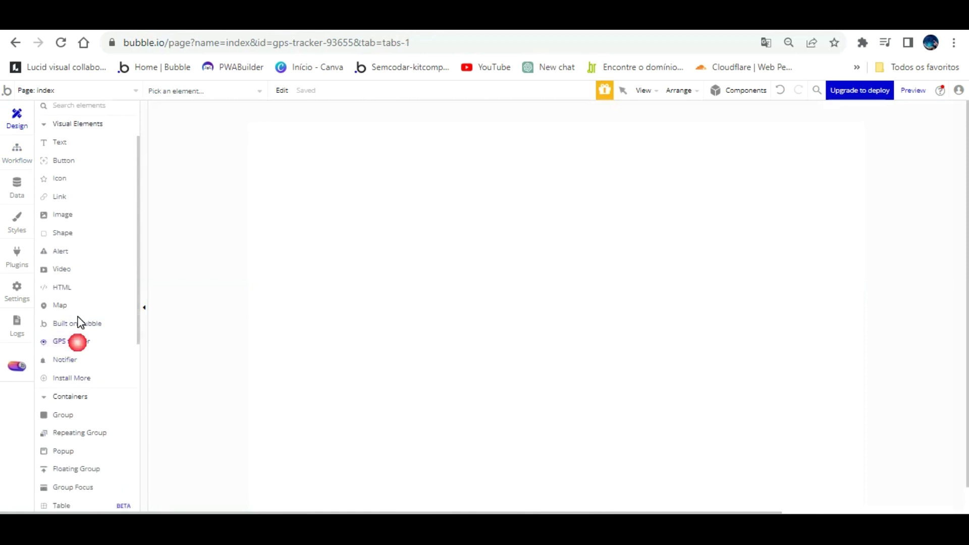
{"action": "left_click", "coordinate": [280, 142]}
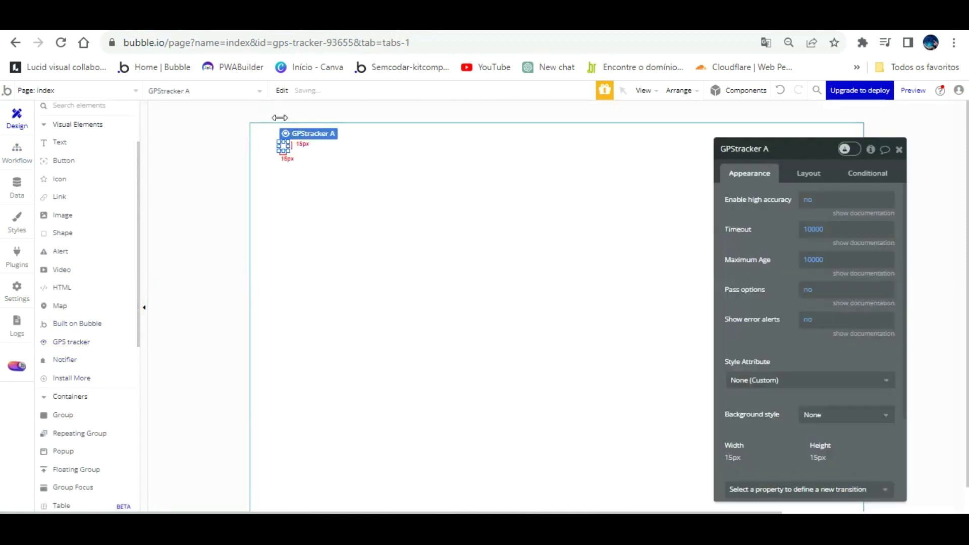
- Add the "Start tracking a GPS tracker" action for GPStracker A to the page-loaded event
{"action": "left_click", "coordinate": [18, 152]}
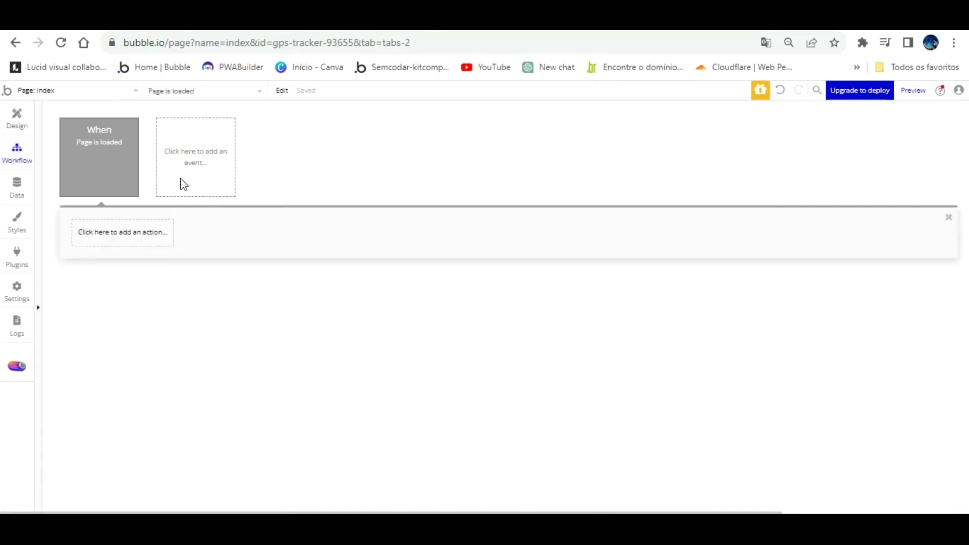
{"action": "left_click", "coordinate": [146, 230]}
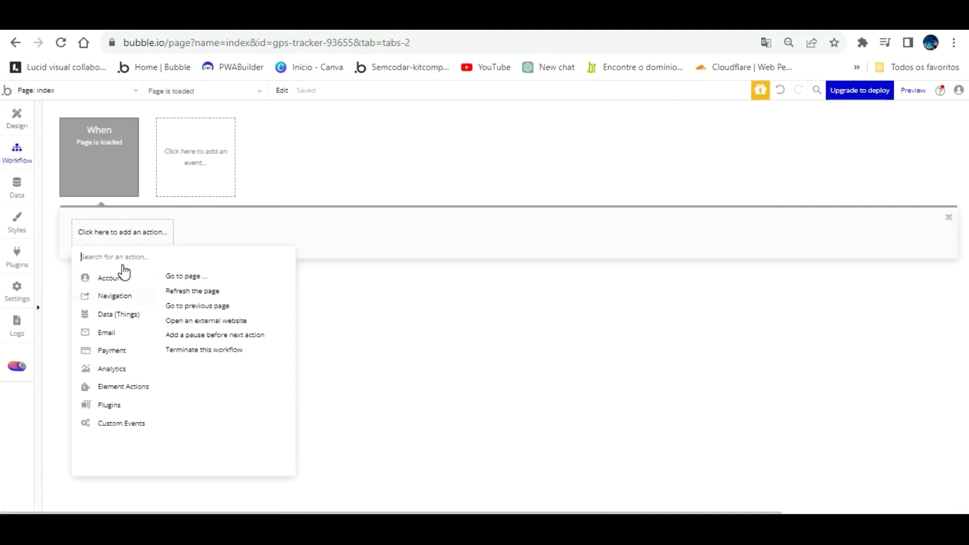
{"action": "mouse_move", "coordinate": [122, 313]}
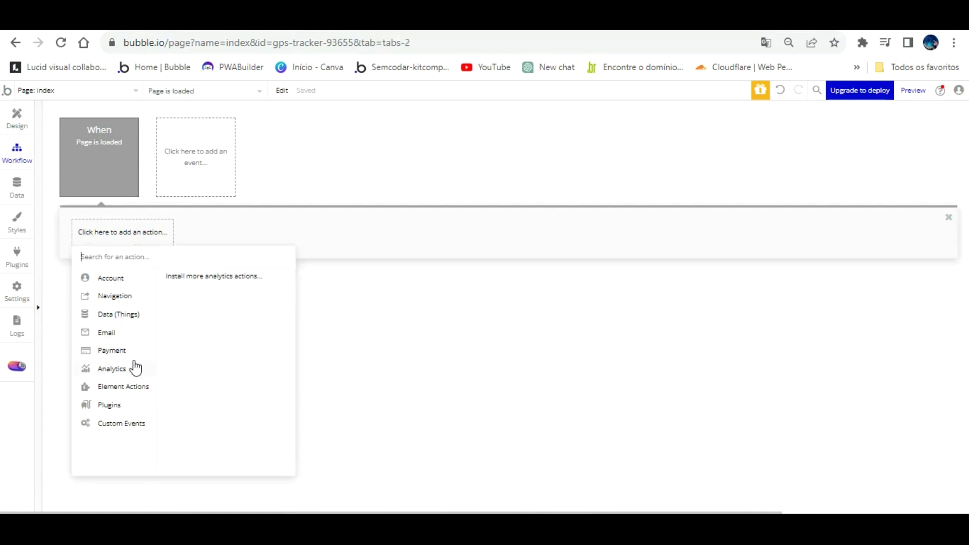
{"action": "mouse_move", "coordinate": [135, 370]}
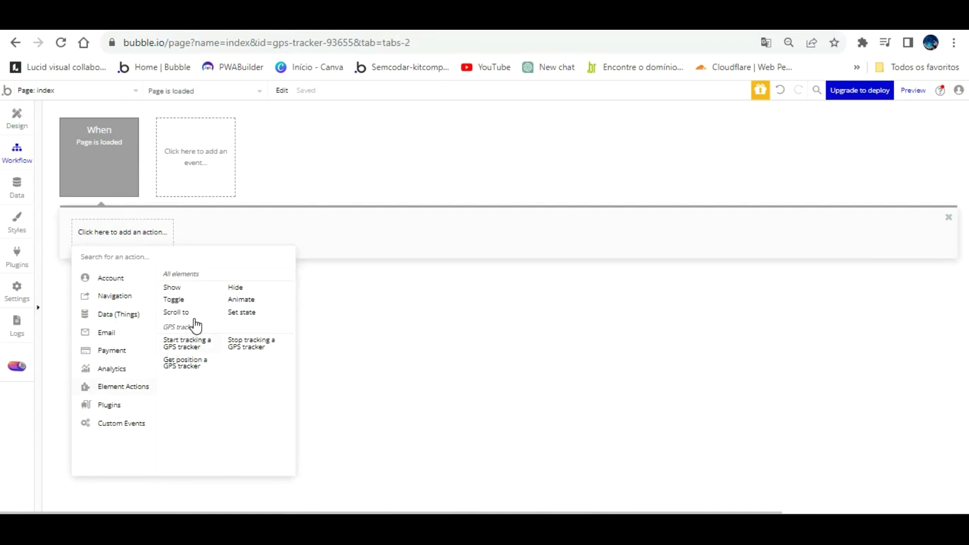
{"action": "left_click", "coordinate": [192, 342]}
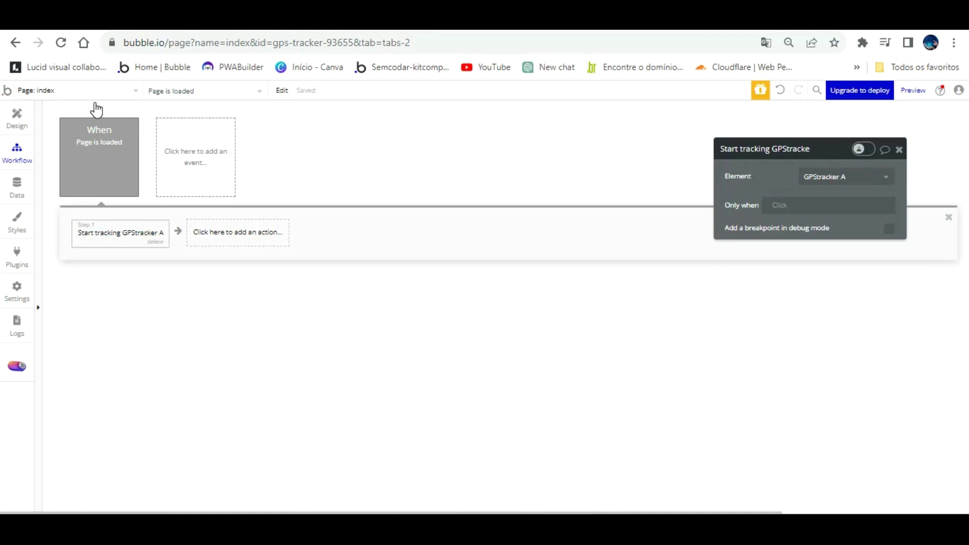
- Draw a large map element across nearly the full page width below the GPS tracker and close its properties
{"action": "left_click", "coordinate": [17, 117]}
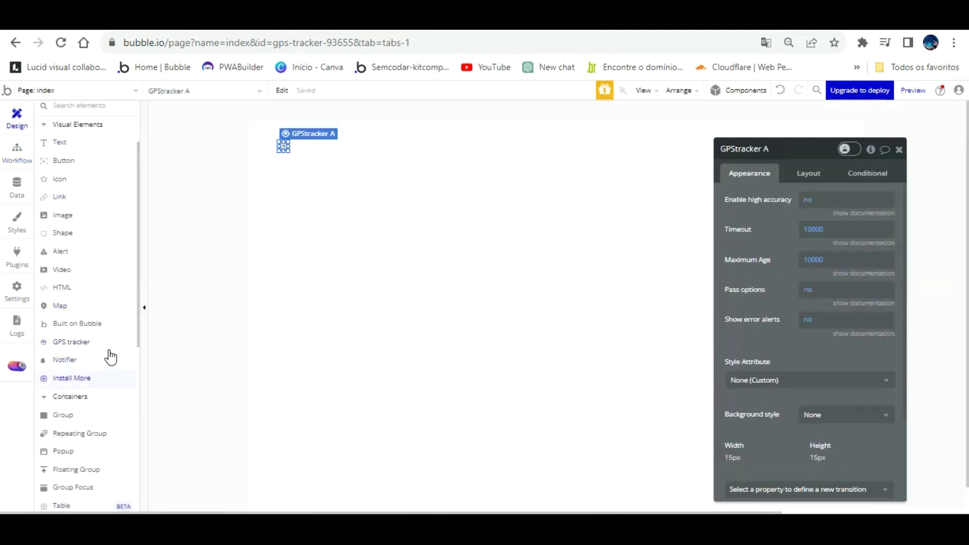
{"action": "scroll", "coordinate": [114, 413], "scroll_direction": "down", "scroll_amount": 3}
{"action": "scroll", "coordinate": [114, 413], "scroll_direction": "down", "scroll_amount": 3}
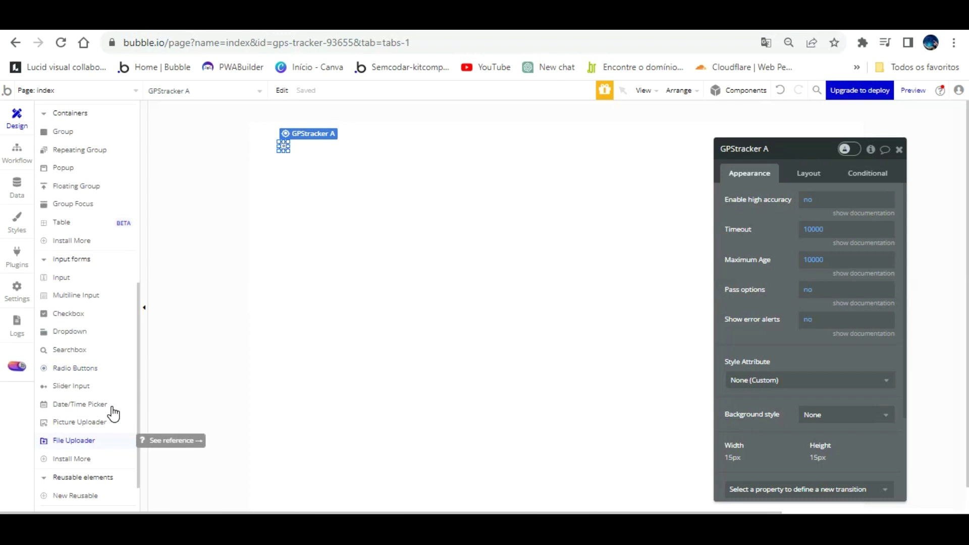
{"action": "scroll", "coordinate": [105, 393], "scroll_direction": "up", "scroll_amount": 3}
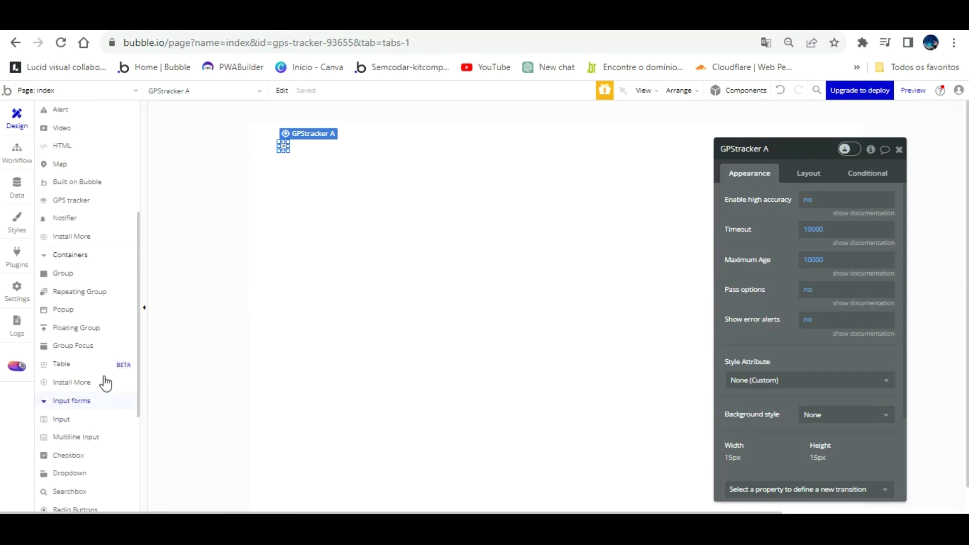
{"action": "scroll", "coordinate": [105, 383], "scroll_direction": "up", "scroll_amount": 2}
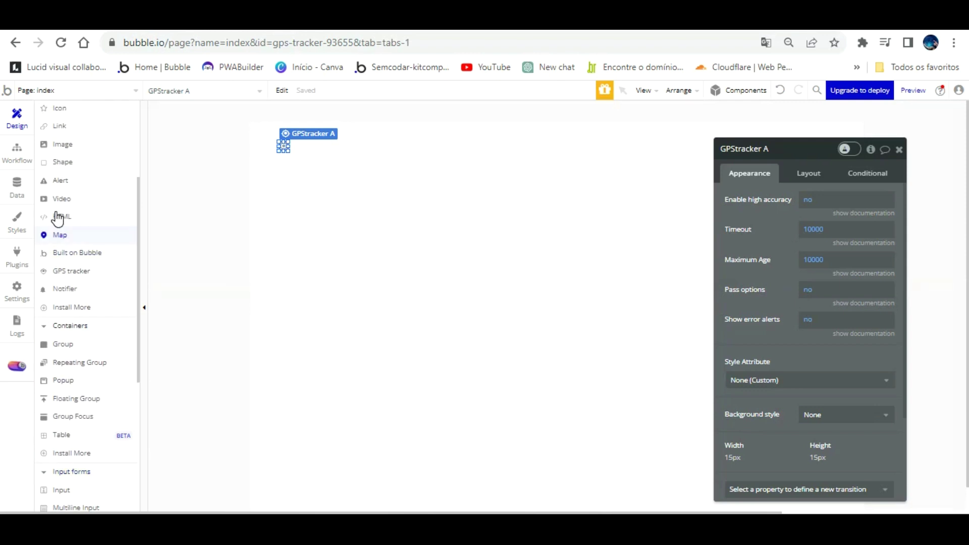
{"action": "left_click_drag", "start_coordinate": [59, 234], "coordinate": [197, 193]}
{"action": "left_click_drag", "start_coordinate": [263, 168], "coordinate": [844, 461]}
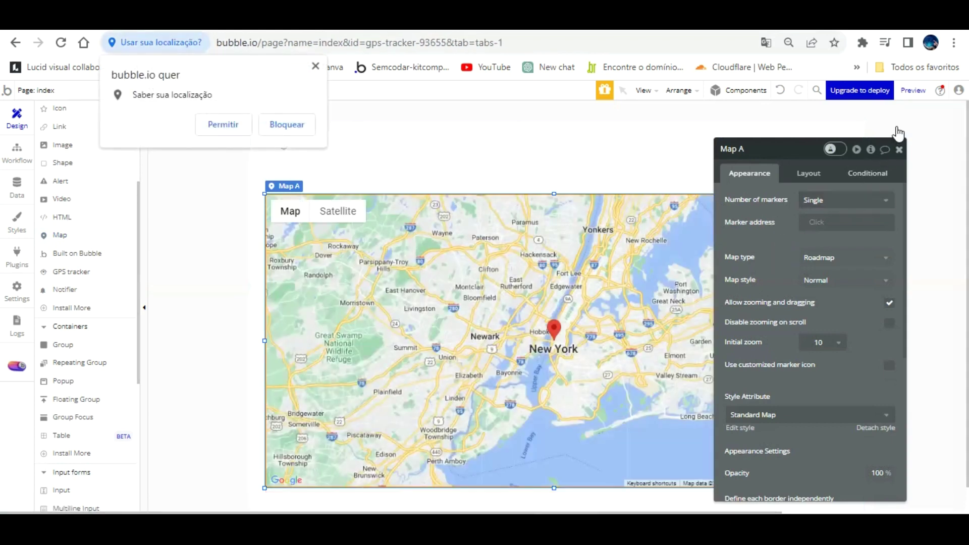
{"action": "left_click", "coordinate": [899, 149]}
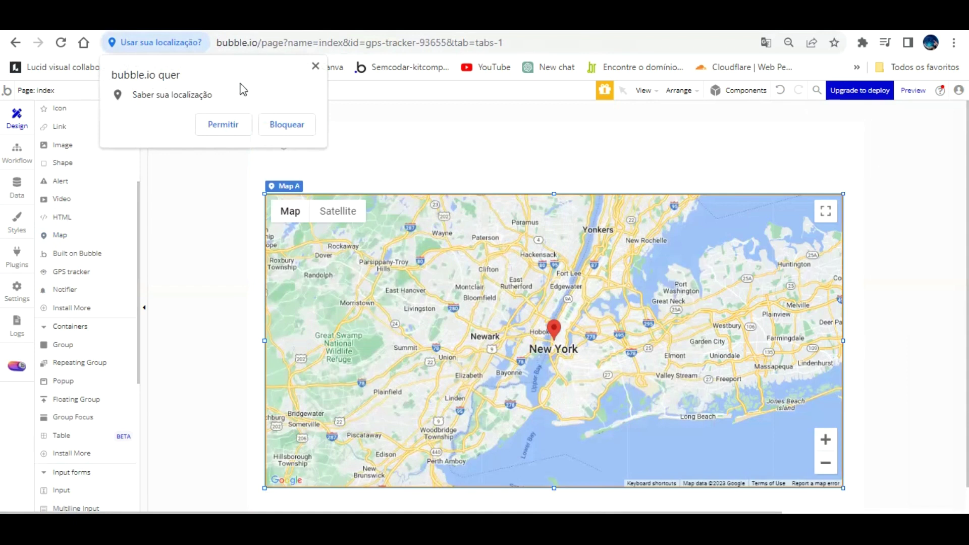
- Allow bubble.io to access the device location and preview the index page
{"action": "left_click", "coordinate": [225, 121]}
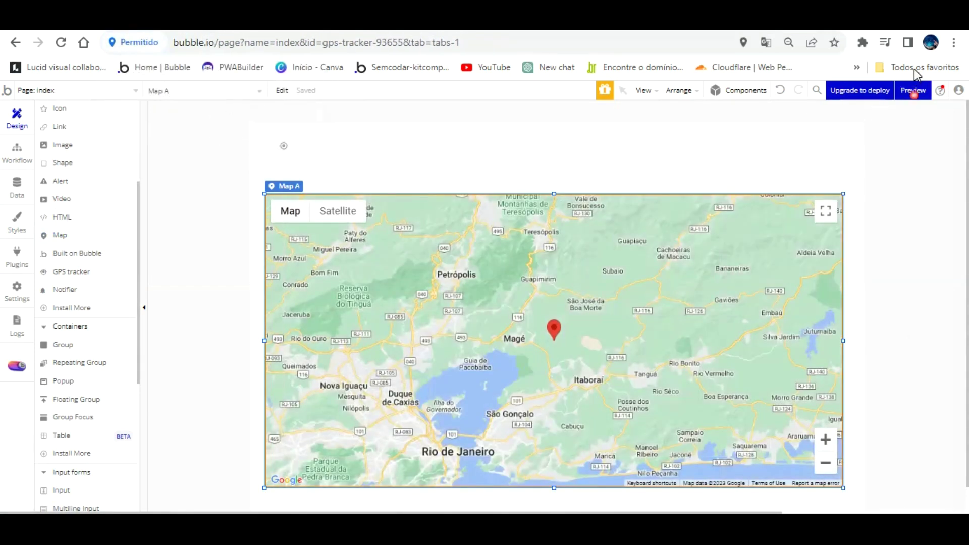
{"action": "left_click", "coordinate": [913, 91]}
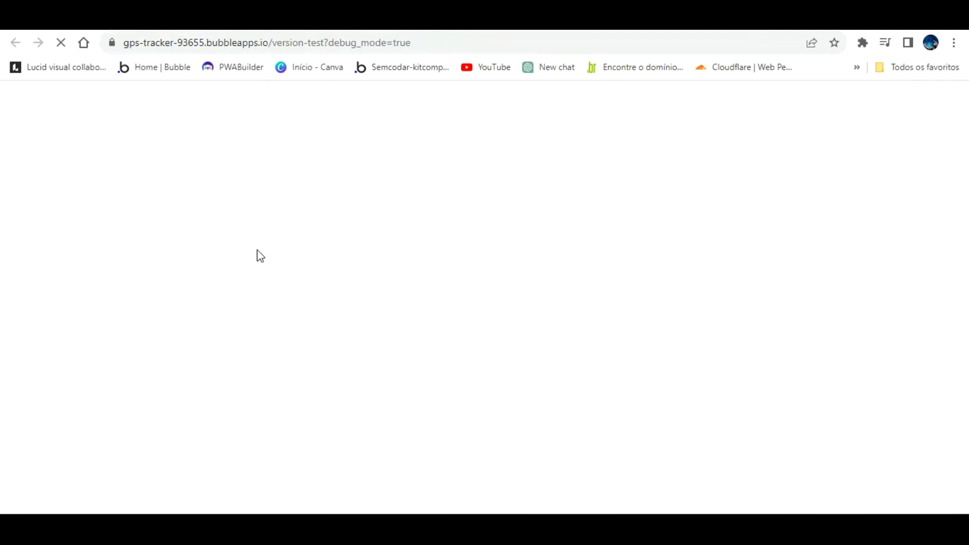
- Reload the preview with debug_mode=false in its address and allow the app to access the device location
{"action": "left_click", "coordinate": [409, 42]}
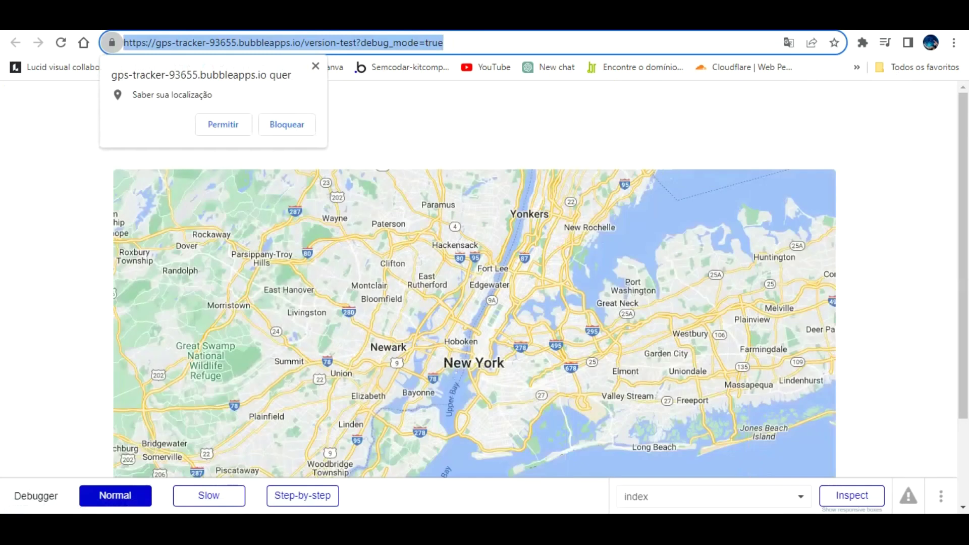
{"action": "left_click", "coordinate": [464, 43]}
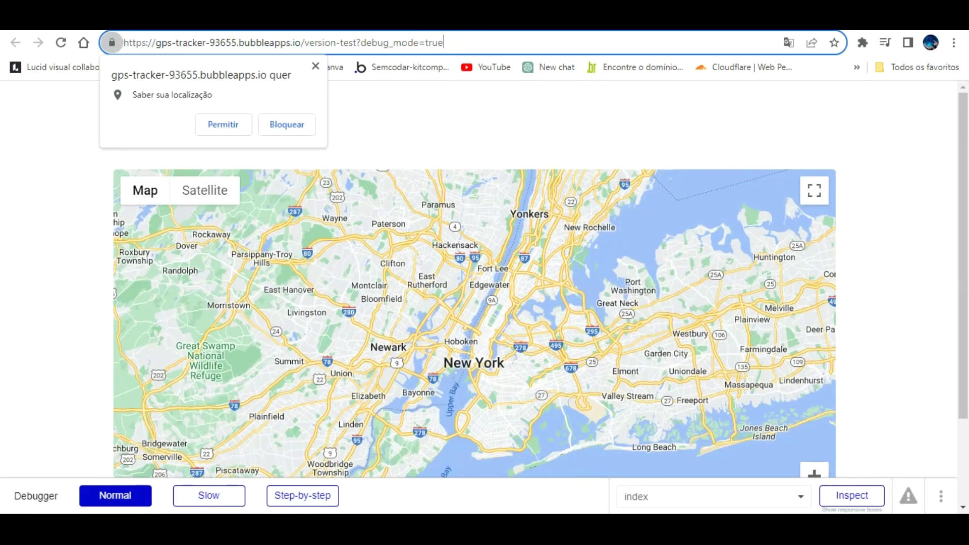
{"action": "key", "text": "BackSpace"}
{"action": "key", "text": "BackSpace"}
{"action": "key", "text": "BackSpace"}
{"action": "key", "text": "BackSpace"}
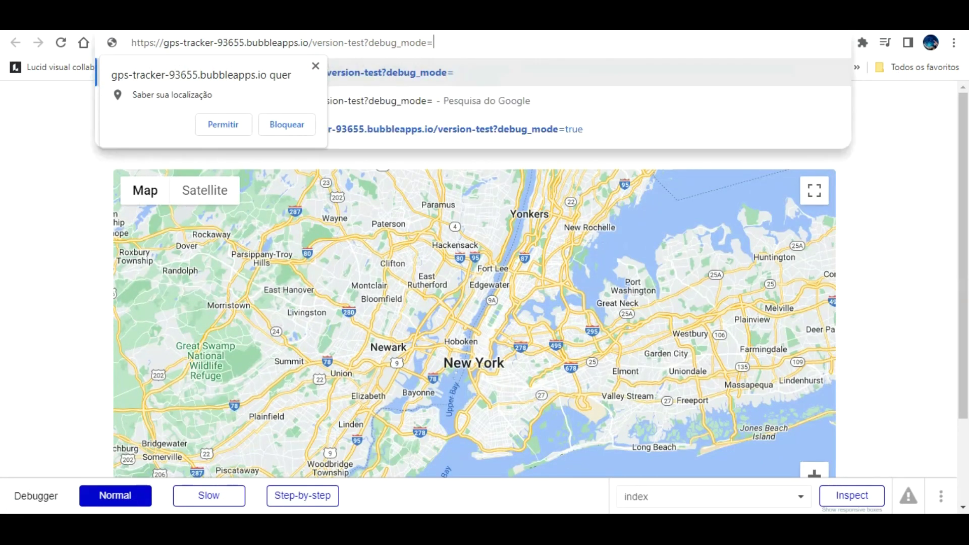
{"action": "type", "text": "false"}
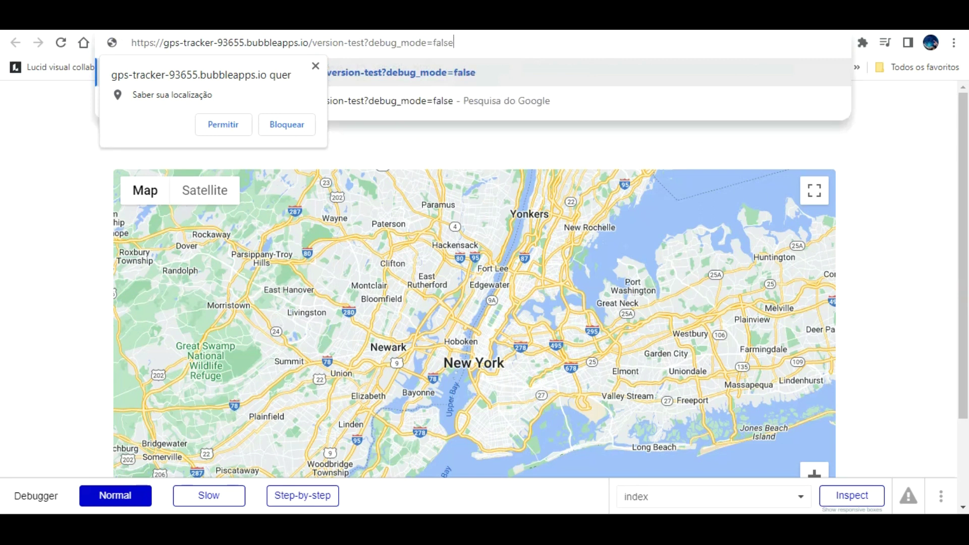
{"action": "key", "text": "Return"}
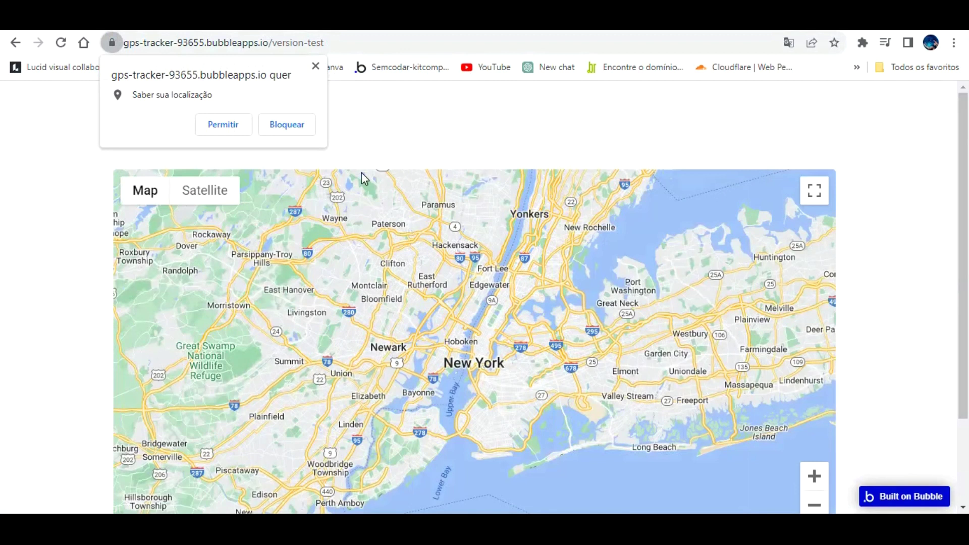
{"action": "left_click", "coordinate": [223, 124]}
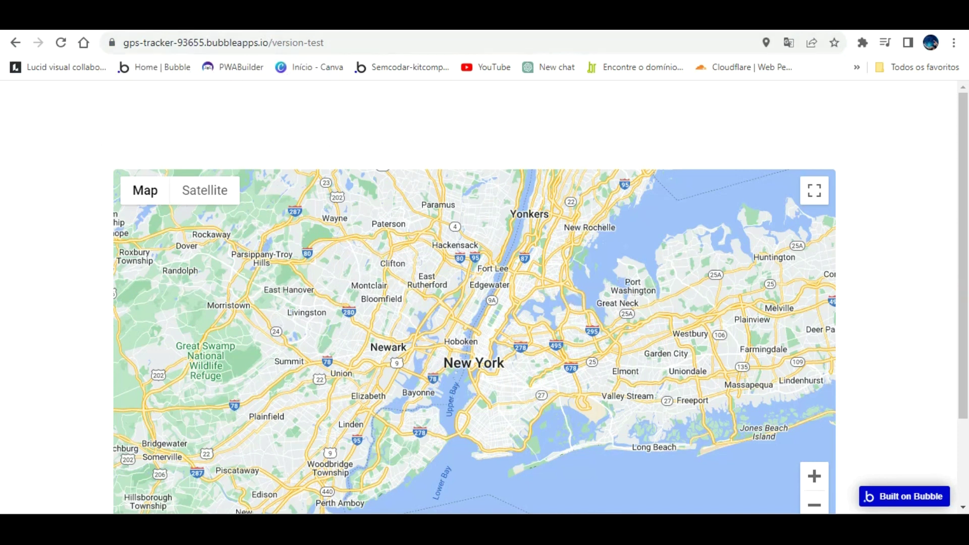
- Back in the index page editor, draw a button about 214 by 55 px above the map's right end
{"action": "key", "text": "ctrl+Tab"}
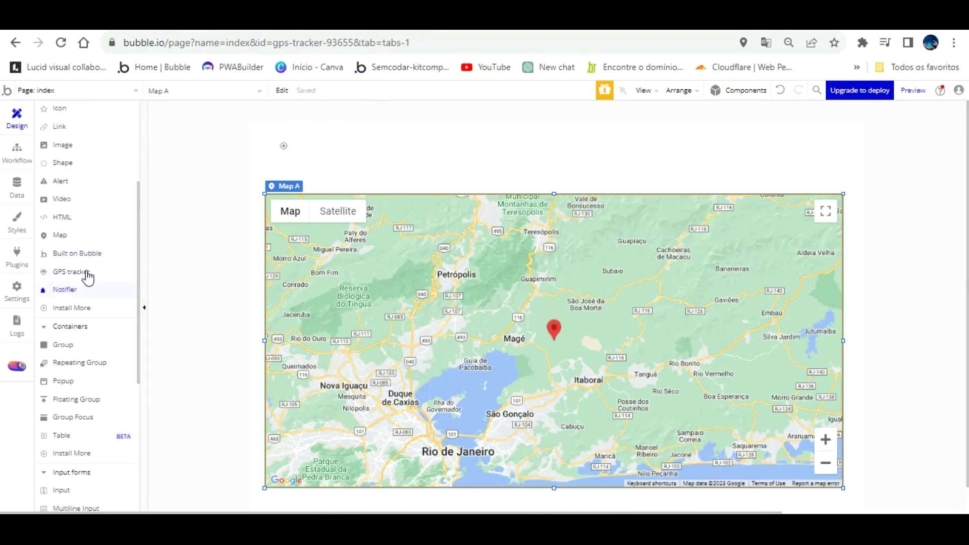
{"action": "scroll", "coordinate": [93, 309], "scroll_direction": "up", "scroll_amount": 3}
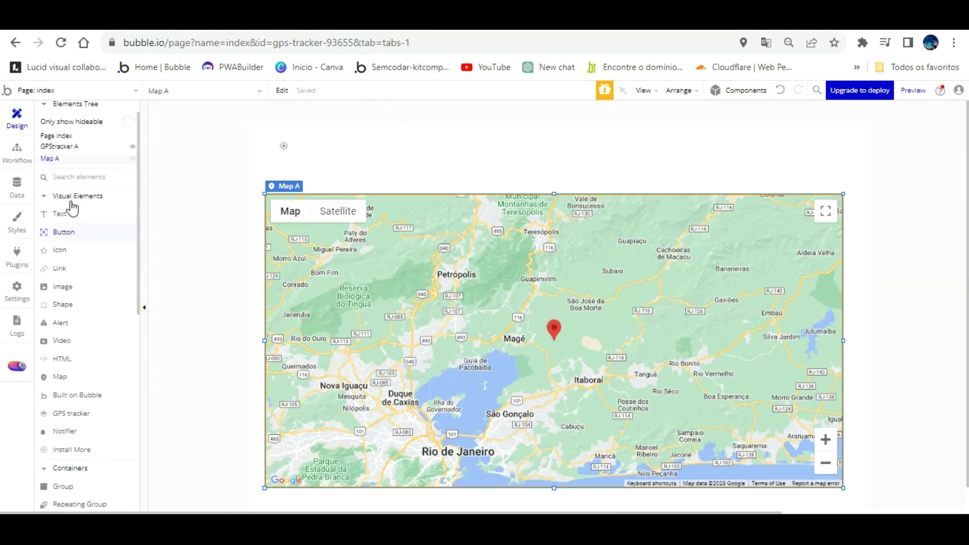
{"action": "left_click", "coordinate": [68, 231]}
{"action": "left_click_drag", "start_coordinate": [717, 135], "coordinate": [840, 168]}
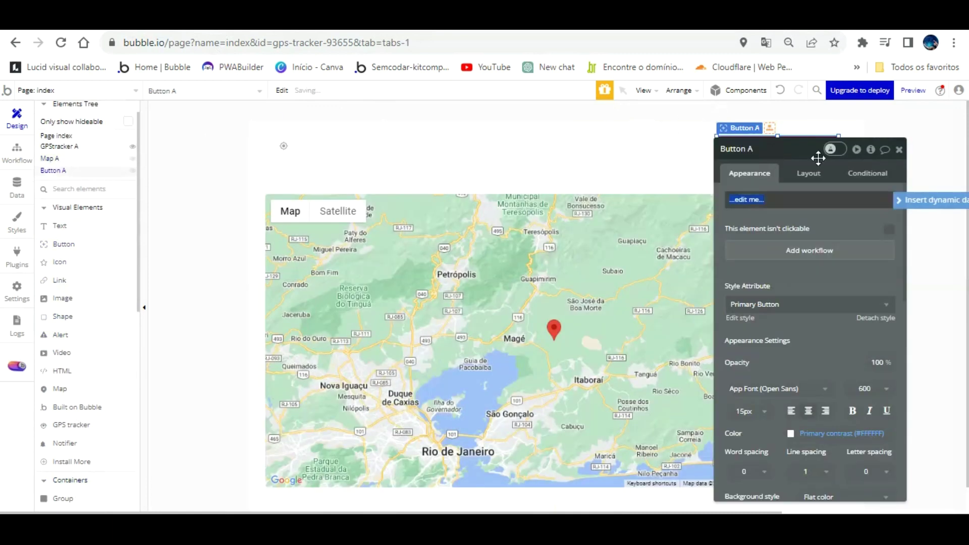
- Set all four paddings of the new button to 0 px and label it "RASTREAR ENTREGA"
{"action": "left_click", "coordinate": [809, 173]}
{"action": "left_click", "coordinate": [744, 376]}
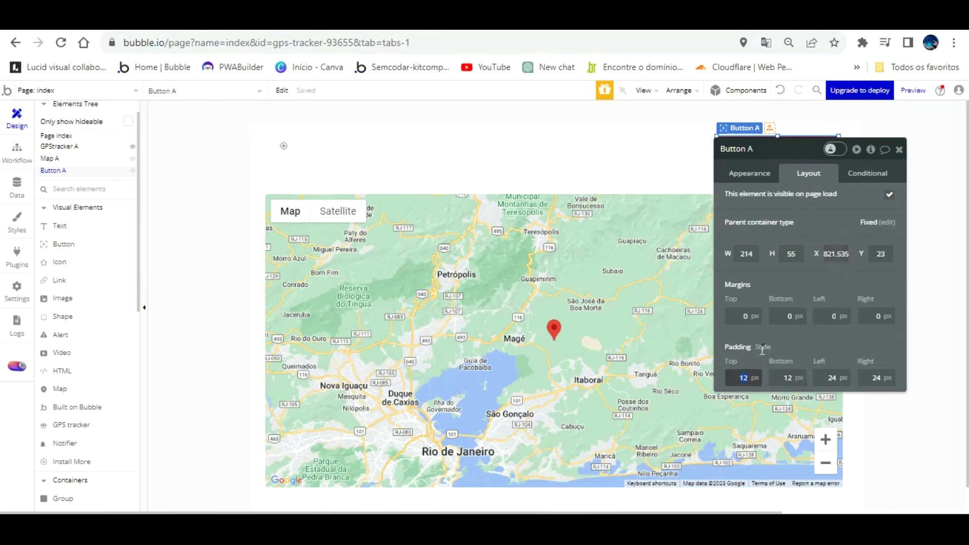
{"action": "type", "text": "0"}
{"action": "key", "text": "Tab"}
{"action": "type", "text": "0"}
{"action": "key", "text": "Tab"}
{"action": "type", "text": "0"}
{"action": "key", "text": "Tab"}
{"action": "type", "text": "0"}
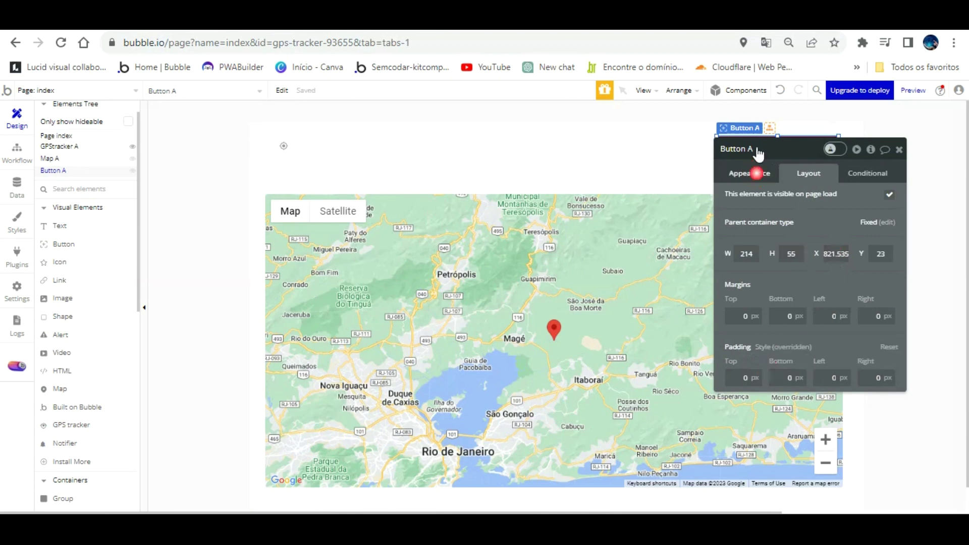
{"action": "left_click", "coordinate": [758, 173]}
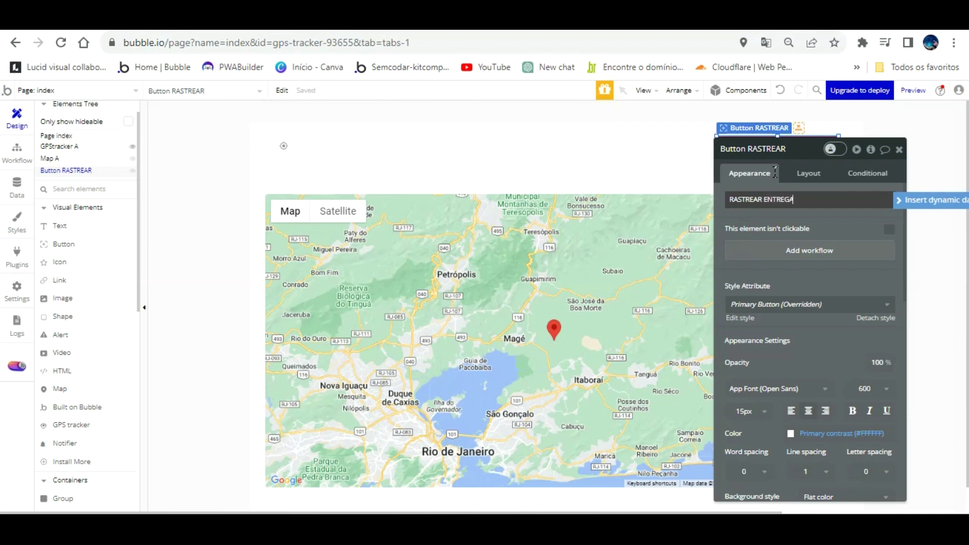
{"action": "left_click", "coordinate": [775, 173]}
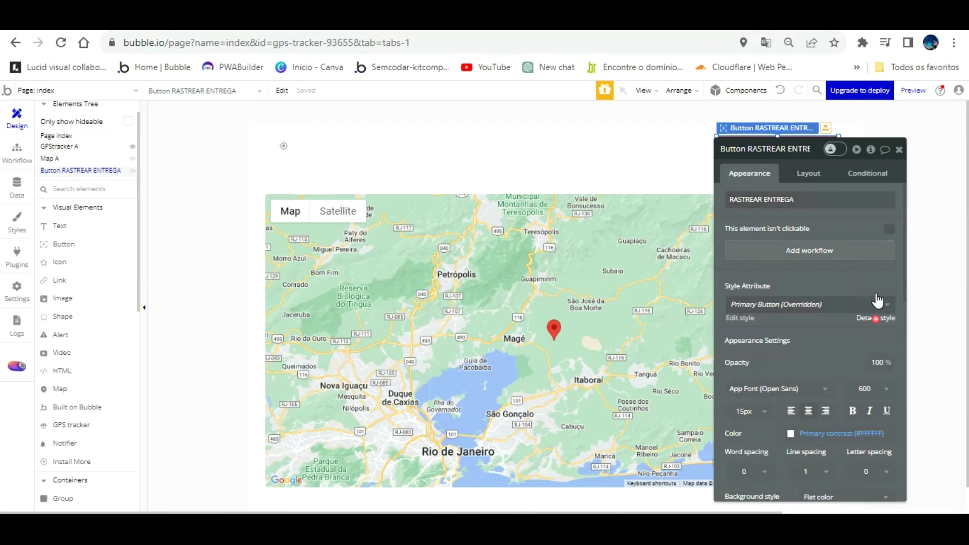
- Detach the RASTREAR ENTREGA button from its style and give it a dark grey background colour
{"action": "scroll", "coordinate": [813, 283], "scroll_direction": "down", "scroll_amount": 3}
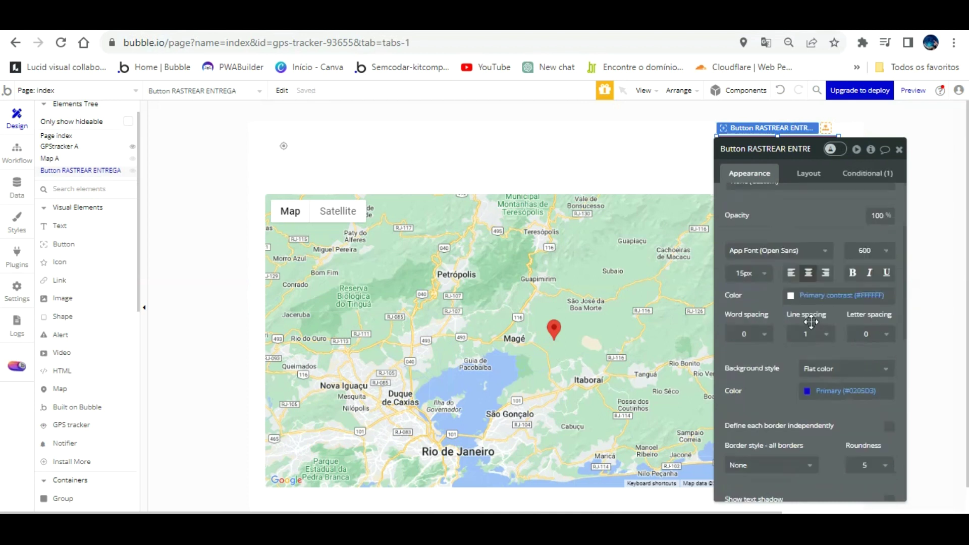
{"action": "scroll", "coordinate": [812, 323], "scroll_direction": "down", "scroll_amount": 2}
{"action": "left_click", "coordinate": [810, 301]}
{"action": "left_click", "coordinate": [835, 385]}
{"action": "left_click", "coordinate": [835, 358]}
- Set the background colour of the button's "This Button is hovered" condition to #111127
{"action": "left_click", "coordinate": [868, 174]}
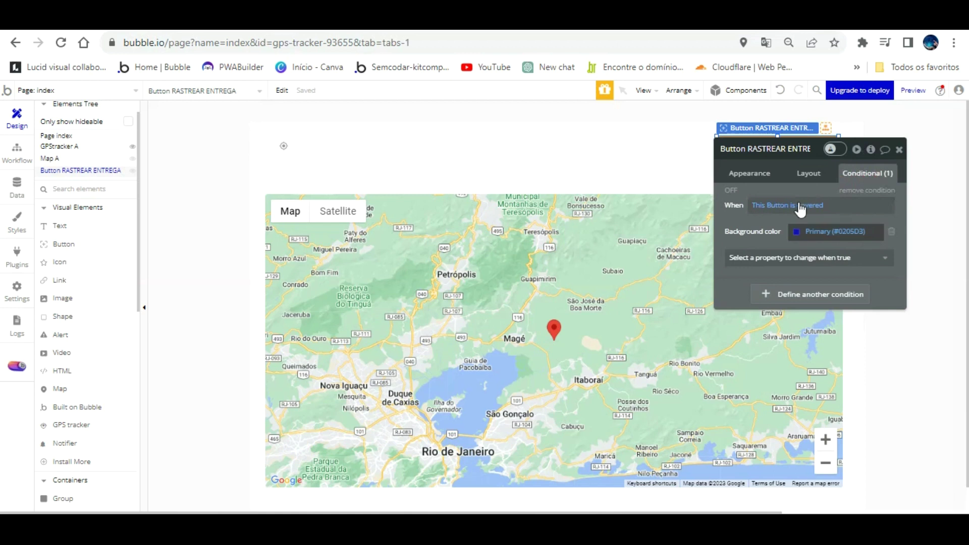
{"action": "left_click", "coordinate": [808, 232]}
{"action": "left_click", "coordinate": [851, 284]}
{"action": "left_click", "coordinate": [853, 312]}
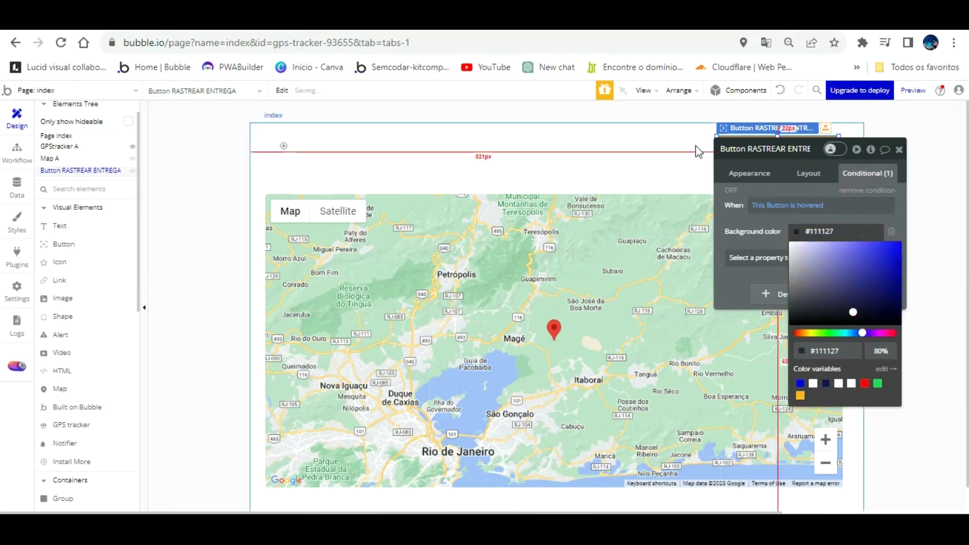
{"action": "left_click", "coordinate": [681, 127]}
- Create a workflow event for when the RASTREAR ENTREGA button is clicked
{"action": "left_click_drag", "start_coordinate": [791, 144], "coordinate": [770, 140]}
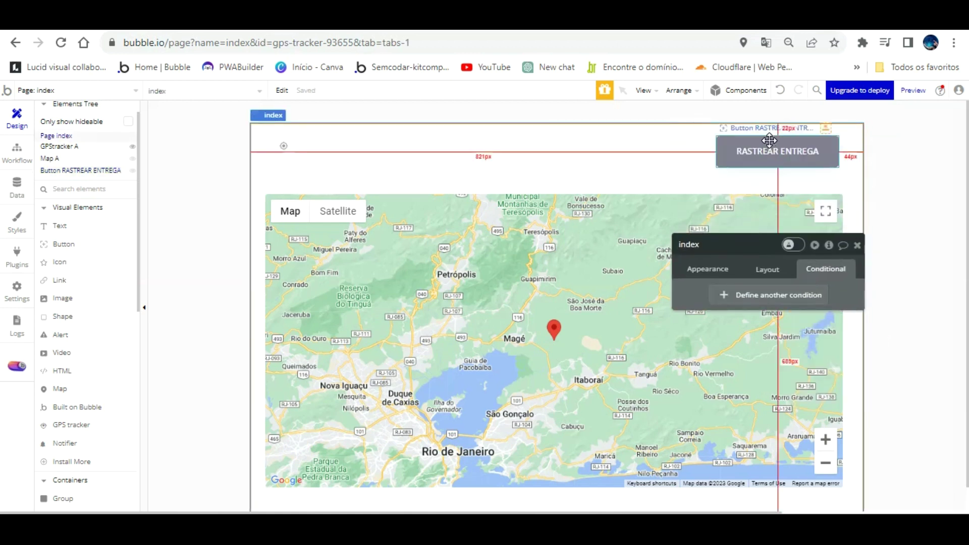
{"action": "left_click", "coordinate": [770, 139]}
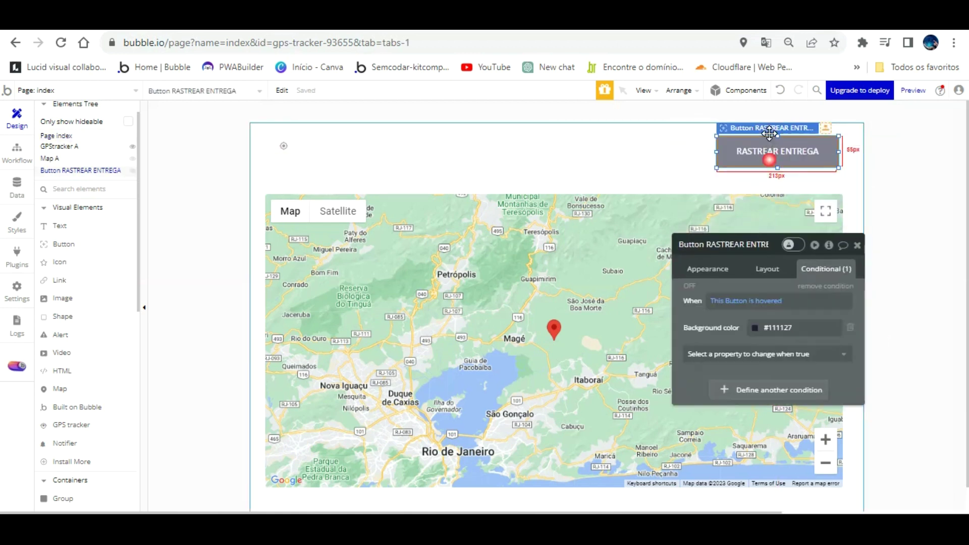
{"action": "left_click", "coordinate": [709, 268]}
{"action": "left_click", "coordinate": [752, 341]}
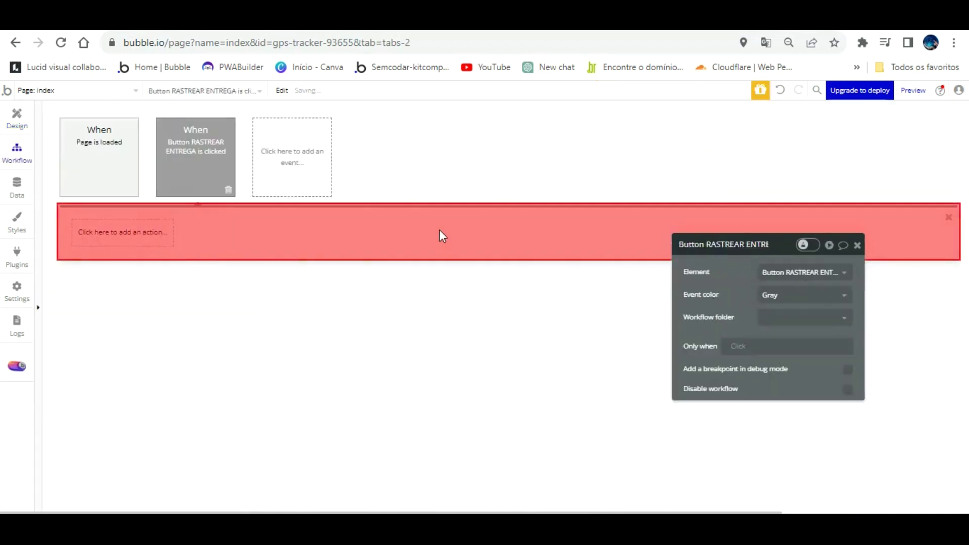
- Delete the "Page is loaded" event and add "Start tracking a GPS tracker" for GPStracker A to the button-clicked event
{"action": "left_click", "coordinate": [95, 126]}
{"action": "left_click", "coordinate": [131, 190]}
{"action": "left_click", "coordinate": [116, 154]}
{"action": "left_click", "coordinate": [100, 231]}
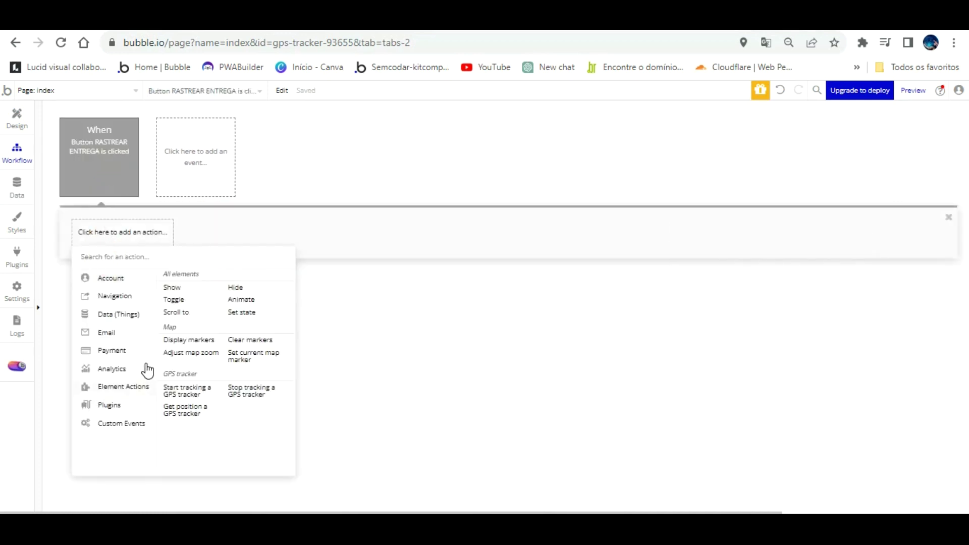
{"action": "left_click", "coordinate": [184, 391]}
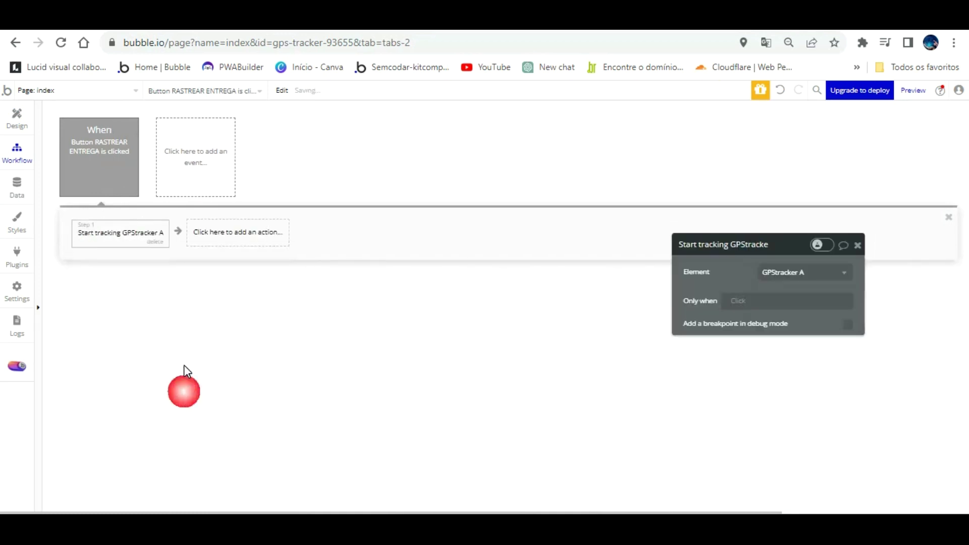
- Refresh the app preview, test the RASTREAR ENTREGA button and close the preview
{"action": "left_click", "coordinate": [283, 22]}
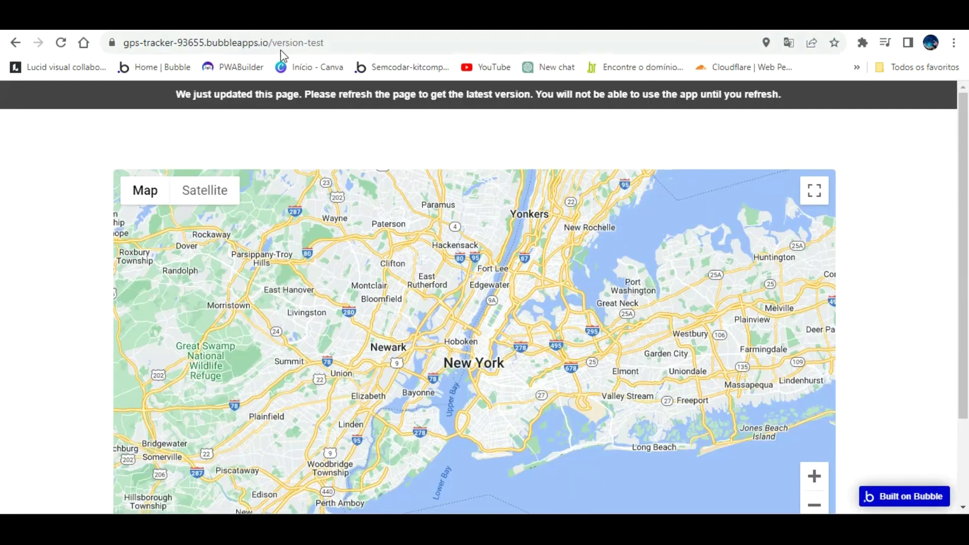
{"action": "double_click", "coordinate": [286, 94]}
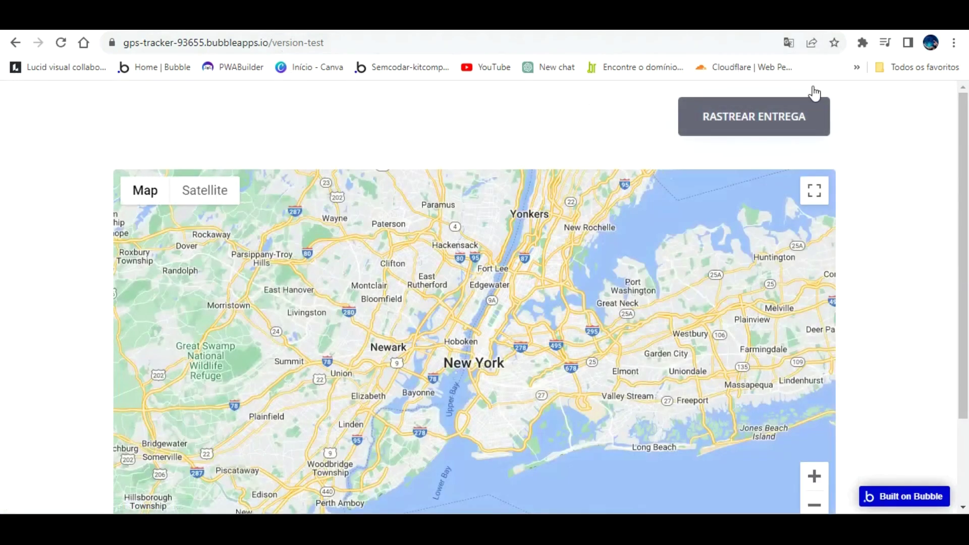
{"action": "left_click", "coordinate": [739, 120]}
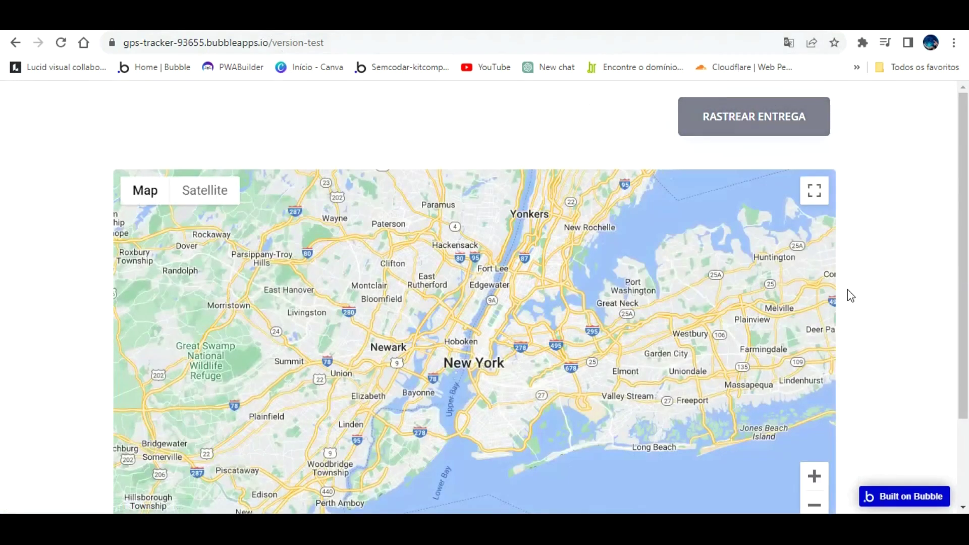
{"action": "key", "text": "ctrl+w"}
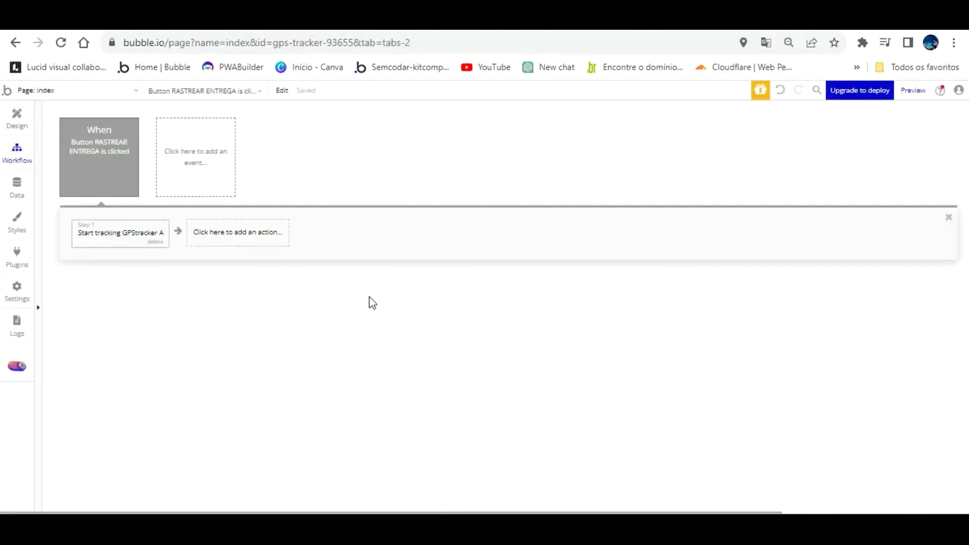
- Create a field named "senha" of type text on the User data type
{"action": "left_click", "coordinate": [20, 183]}
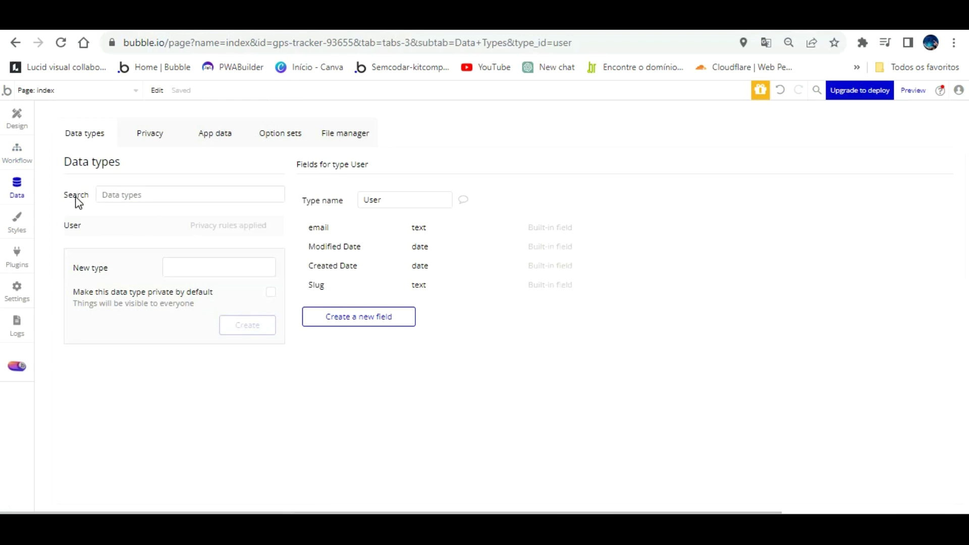
{"action": "left_click", "coordinate": [388, 315]}
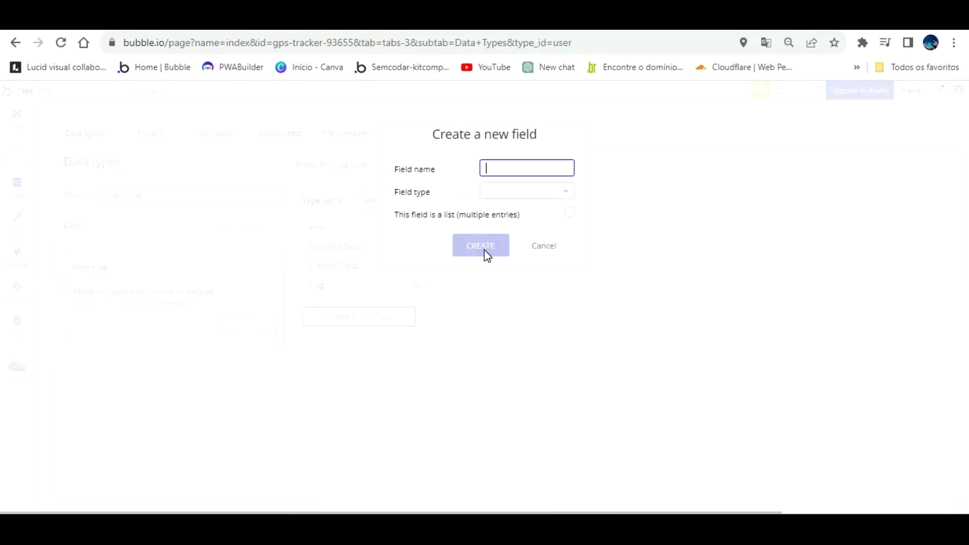
{"action": "type", "text": "SENHA"}
{"action": "type", "text": "senha"}
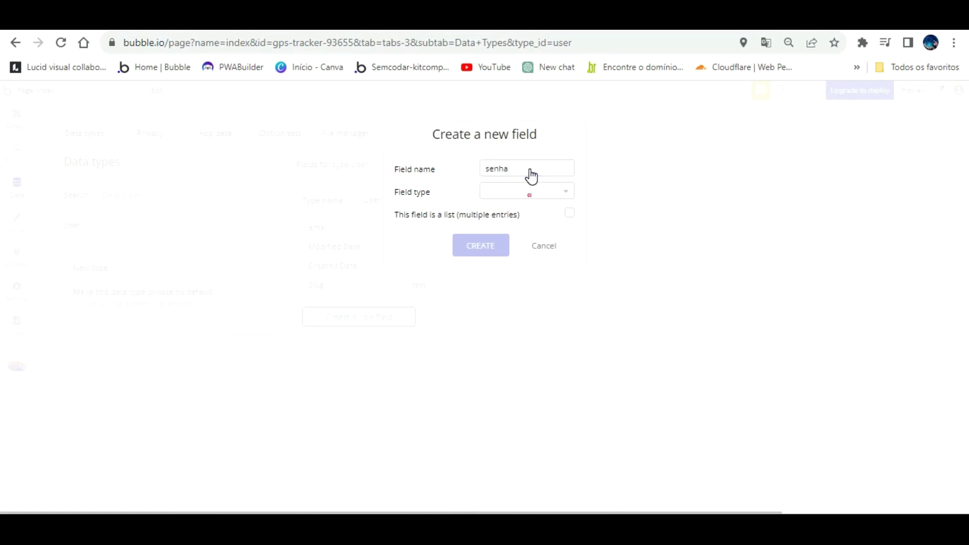
{"action": "left_click", "coordinate": [527, 191]}
{"action": "left_click", "coordinate": [492, 255]}
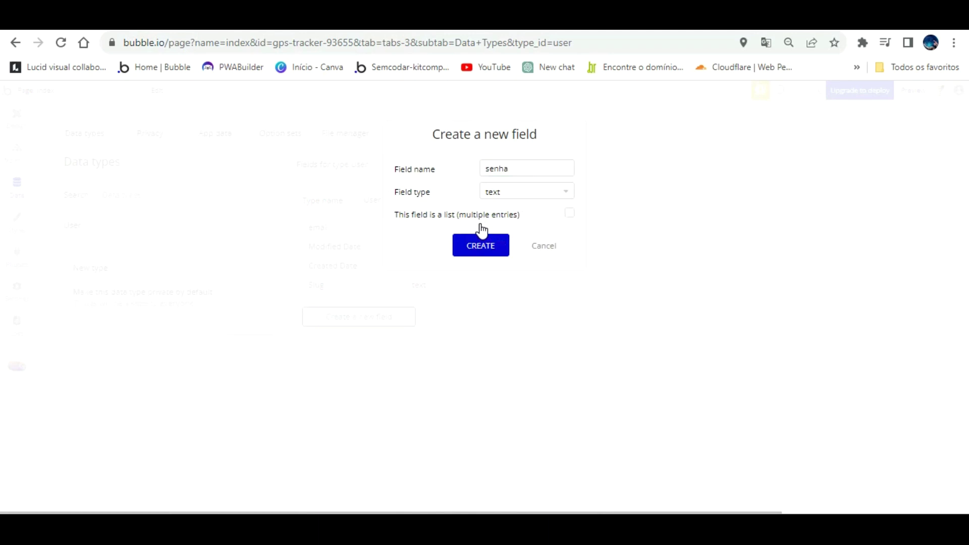
{"action": "left_click", "coordinate": [482, 245]}
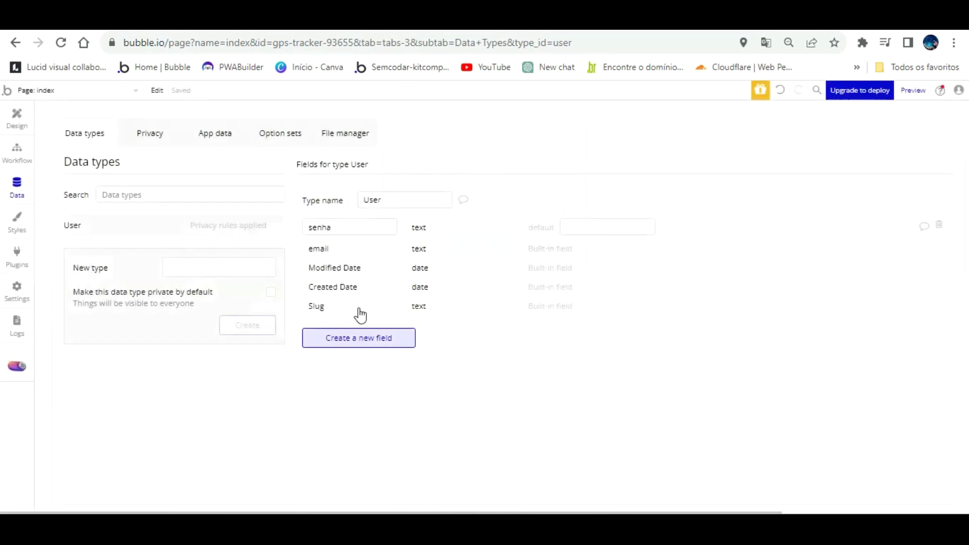
- Create a field named "nome" of type text on the User data type
{"action": "left_click", "coordinate": [359, 337]}
{"action": "type", "text": "nome"}
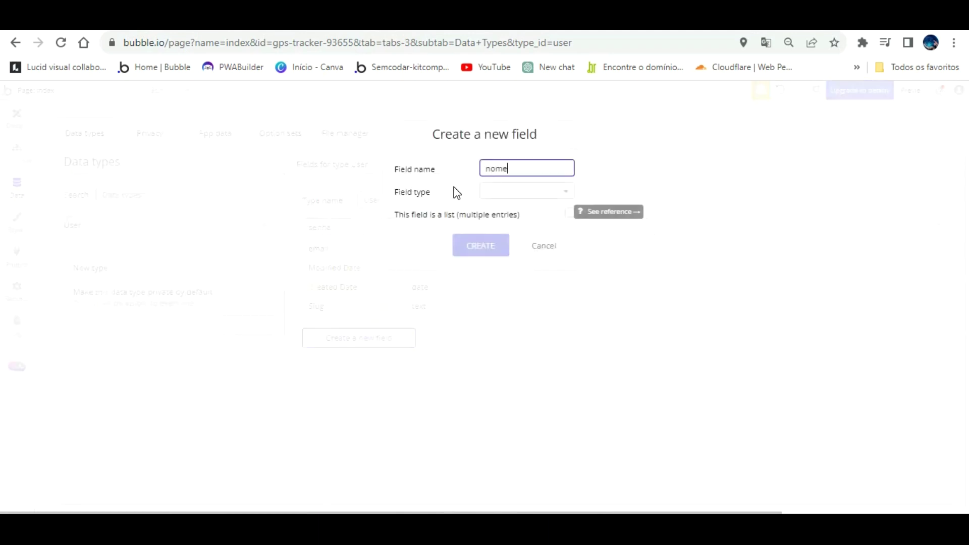
{"action": "left_click", "coordinate": [504, 191]}
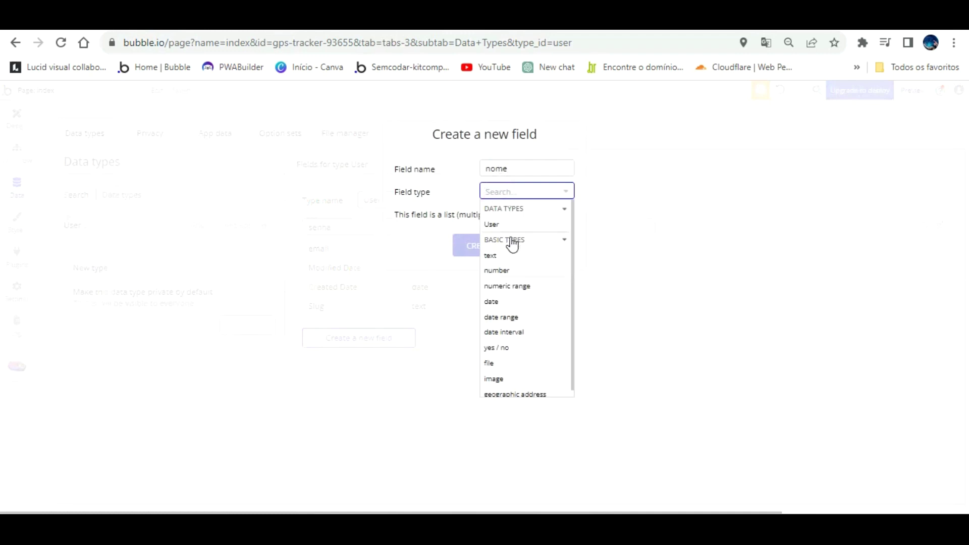
{"action": "left_click", "coordinate": [508, 263]}
{"action": "left_click", "coordinate": [510, 191]}
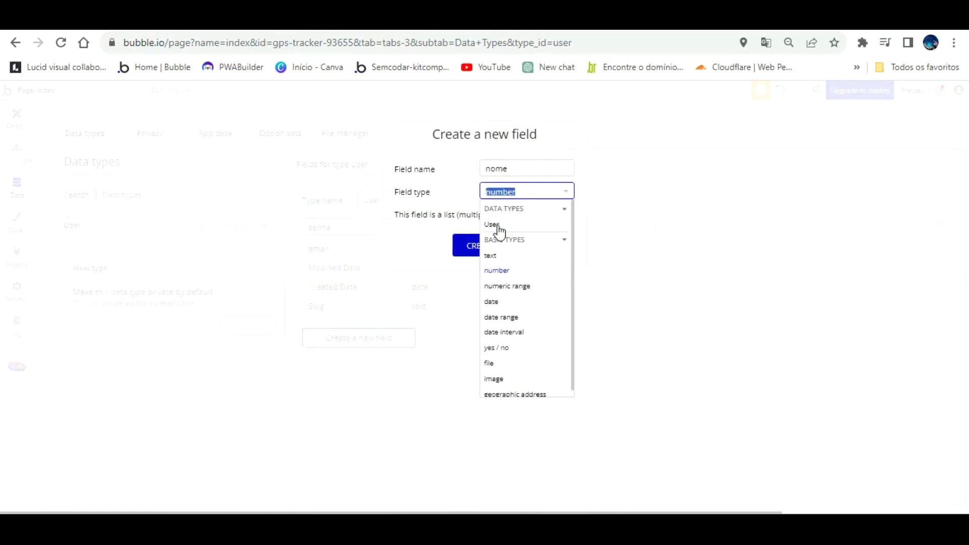
{"action": "left_click", "coordinate": [490, 255]}
{"action": "left_click", "coordinate": [480, 239]}
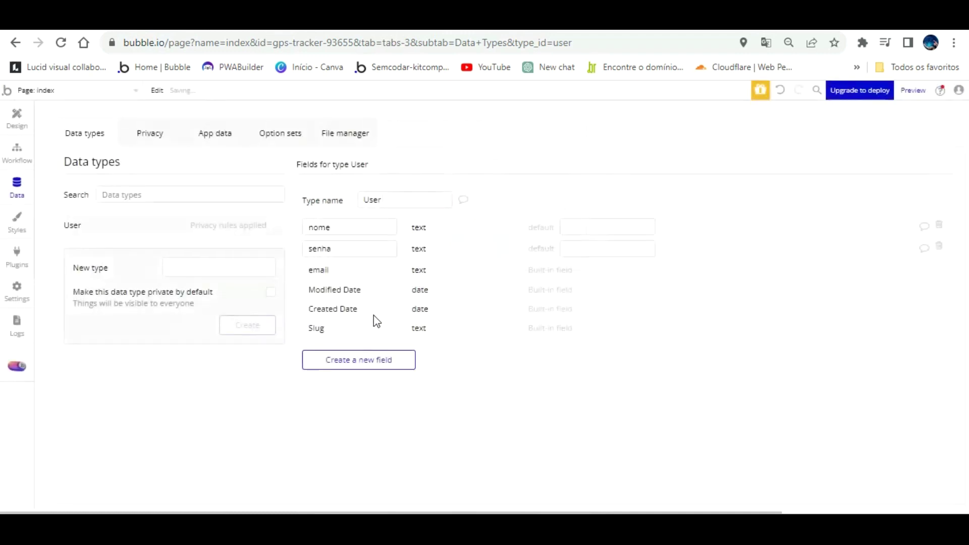
- Create two number fields named "latitude" and "longitude" on the User data type
{"action": "left_click", "coordinate": [374, 357]}
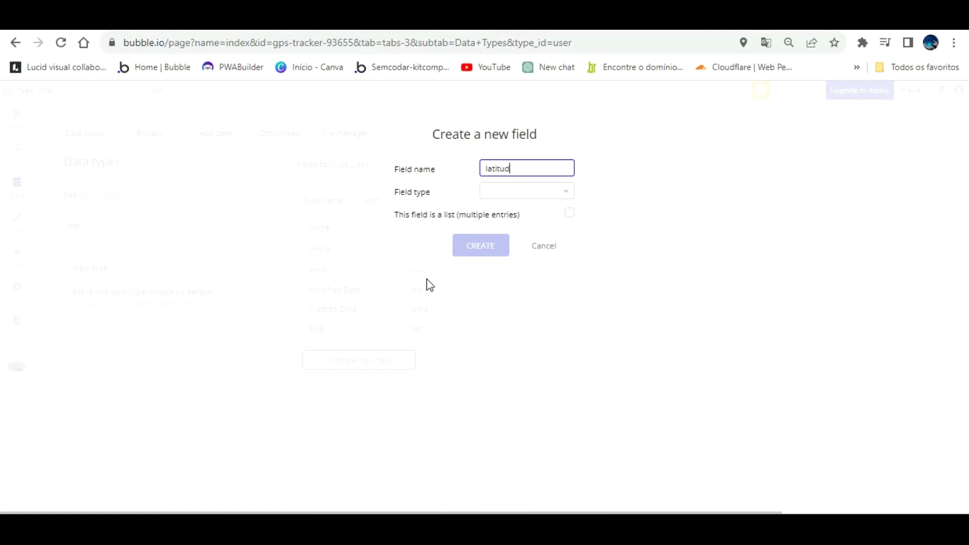
{"action": "left_click", "coordinate": [541, 191]}
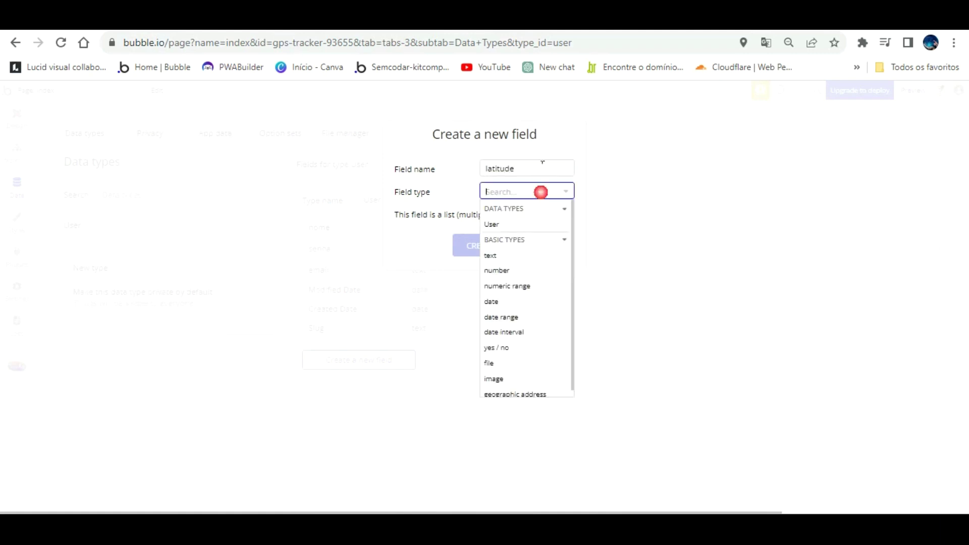
{"action": "left_click", "coordinate": [511, 267]}
{"action": "left_click", "coordinate": [482, 243]}
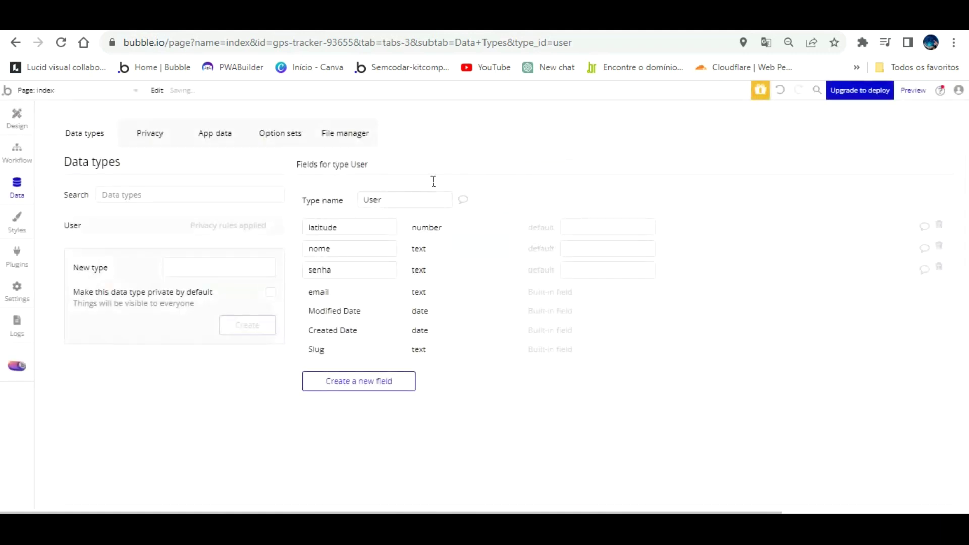
{"action": "left_click", "coordinate": [388, 380]}
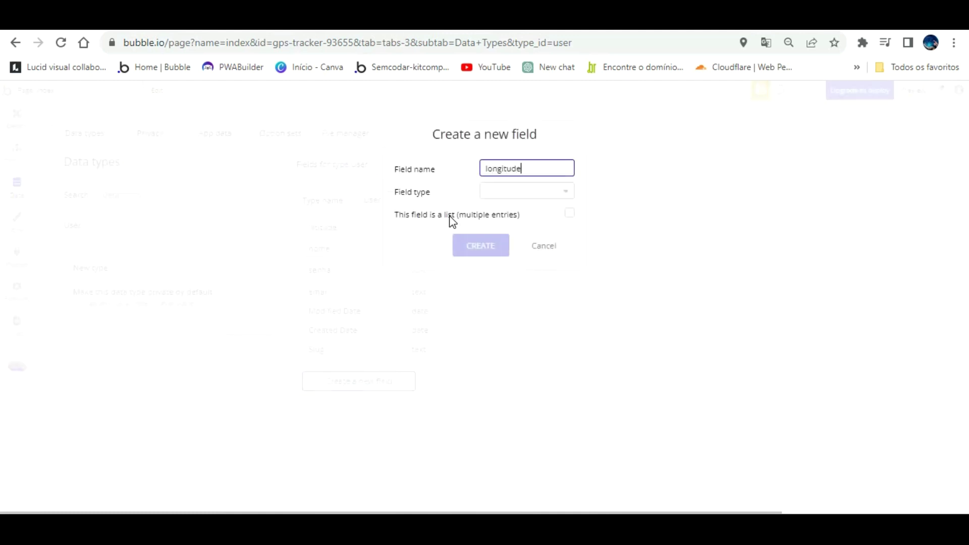
{"action": "left_click", "coordinate": [525, 191]}
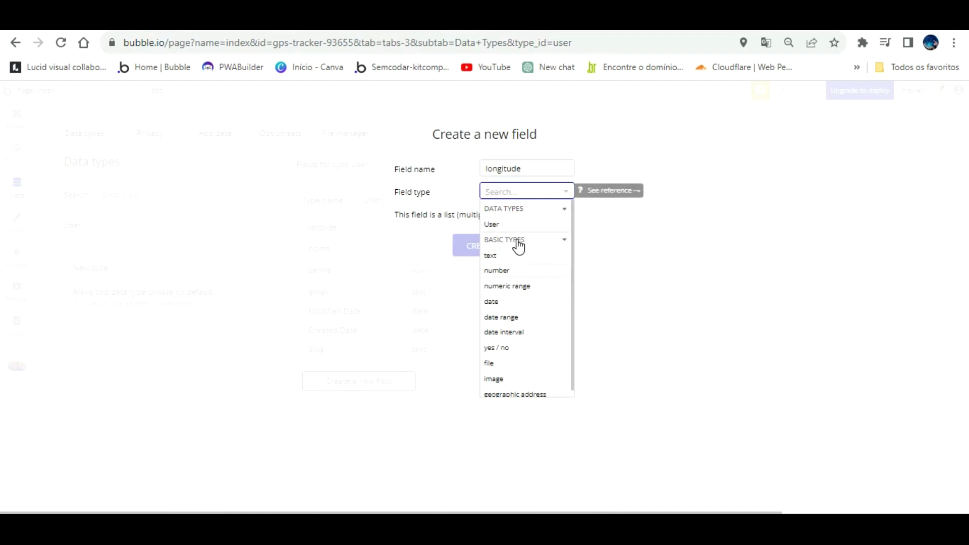
{"action": "left_click", "coordinate": [497, 271]}
{"action": "left_click", "coordinate": [480, 245]}
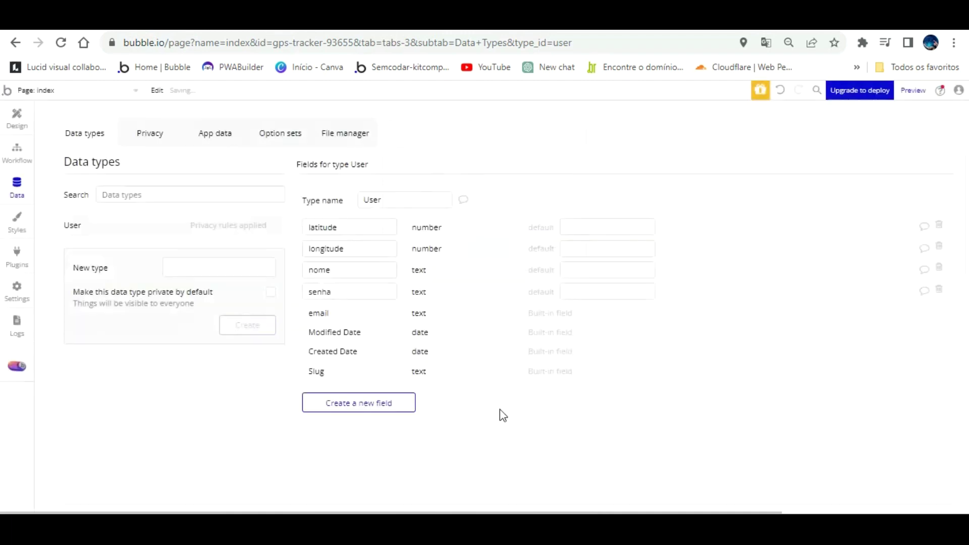
- Place a Notifier element above the map beside the RASTREAR ENTREGA button and set its position to top-center
{"action": "left_click", "coordinate": [17, 116]}
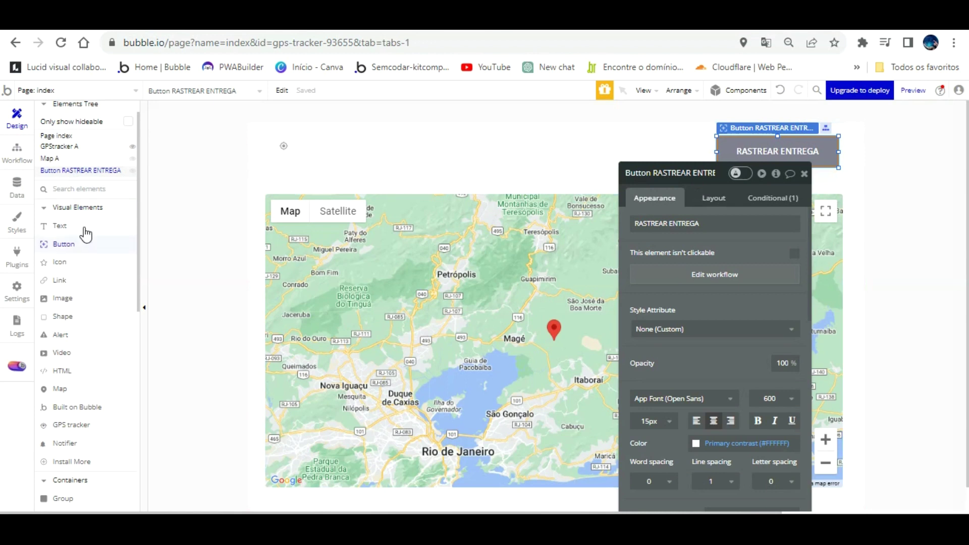
{"action": "left_click", "coordinate": [64, 444]}
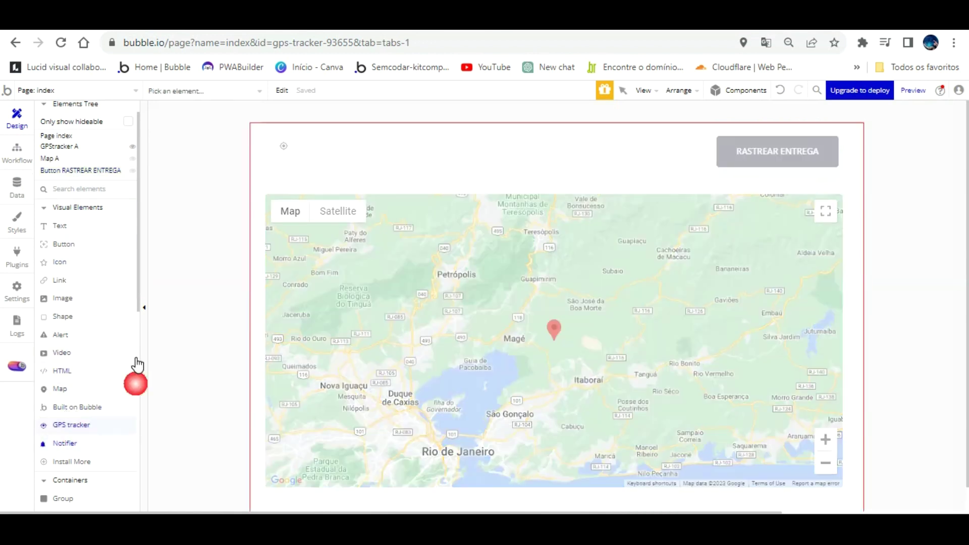
{"action": "mouse_move", "coordinate": [375, 132]}
{"action": "left_mouse_down"}
{"action": "mouse_move", "coordinate": [551, 170]}
{"action": "mouse_move", "coordinate": [682, 173]}
{"action": "left_mouse_up"}
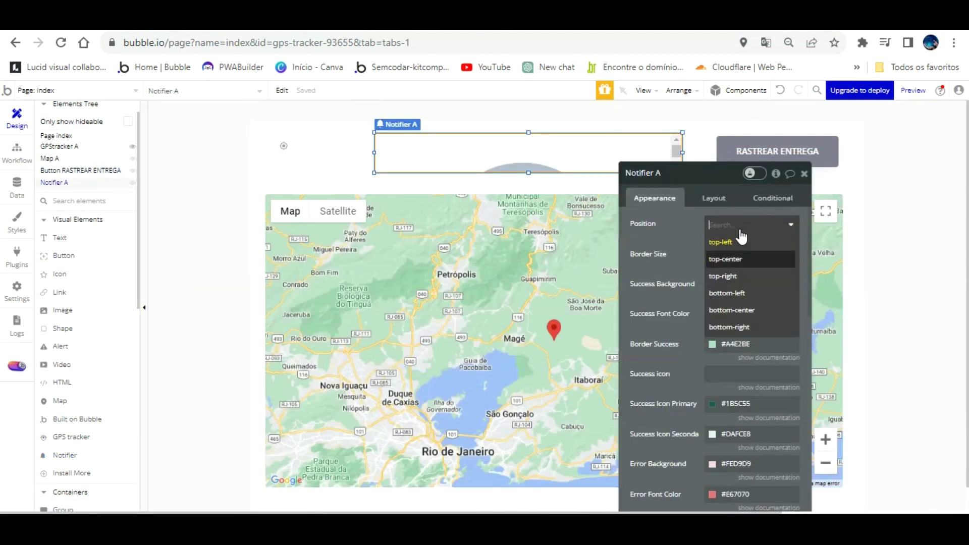
{"action": "left_click", "coordinate": [738, 255]}
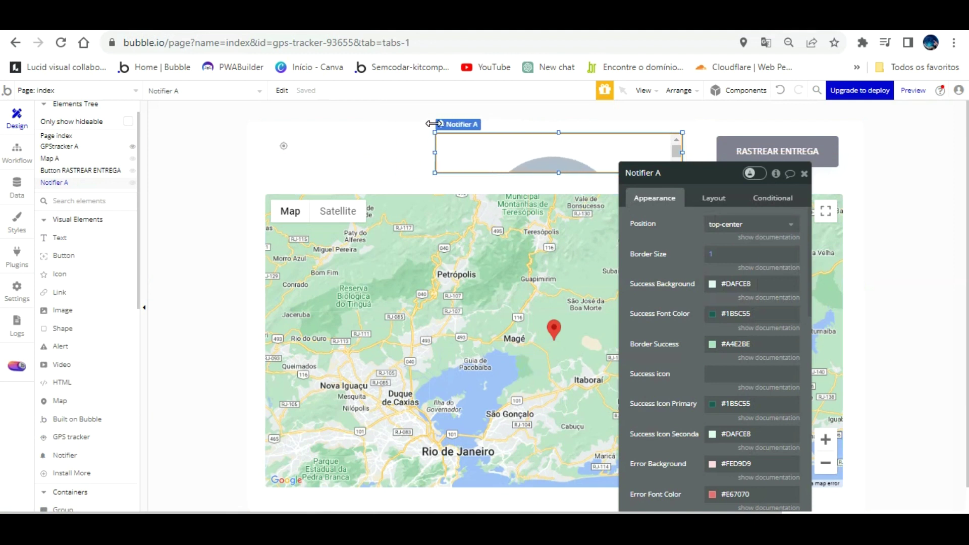
- Add a workflow event for when GPStracker A's GPS data is unavailable, keeping only one copy of it
{"action": "left_click", "coordinate": [17, 150]}
{"action": "left_click", "coordinate": [188, 152]}
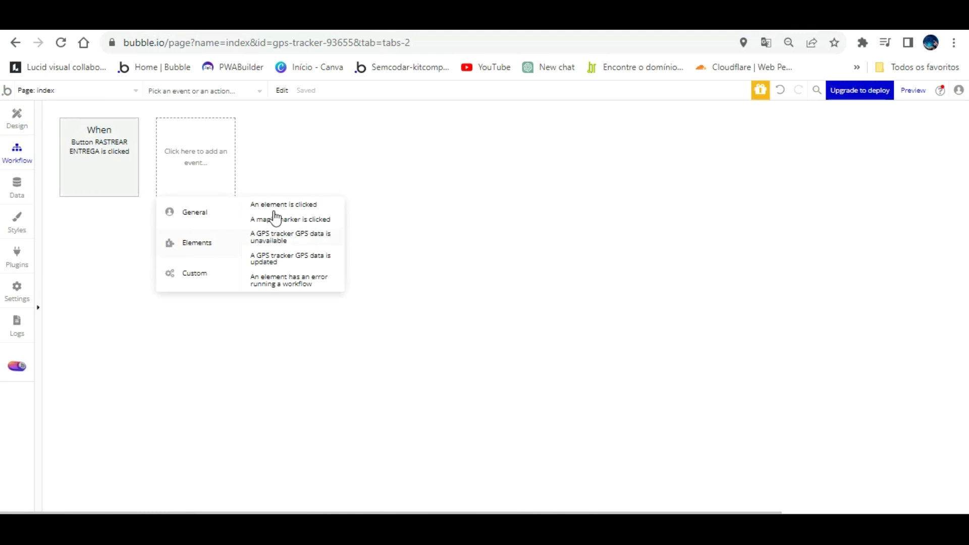
{"action": "double_click", "coordinate": [275, 235]}
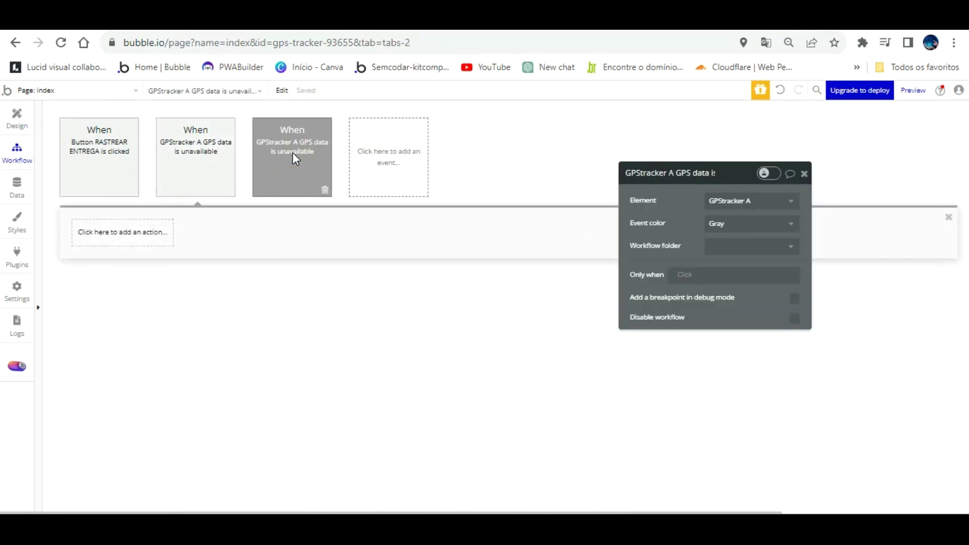
{"action": "left_click", "coordinate": [325, 190]}
{"action": "left_click", "coordinate": [172, 183]}
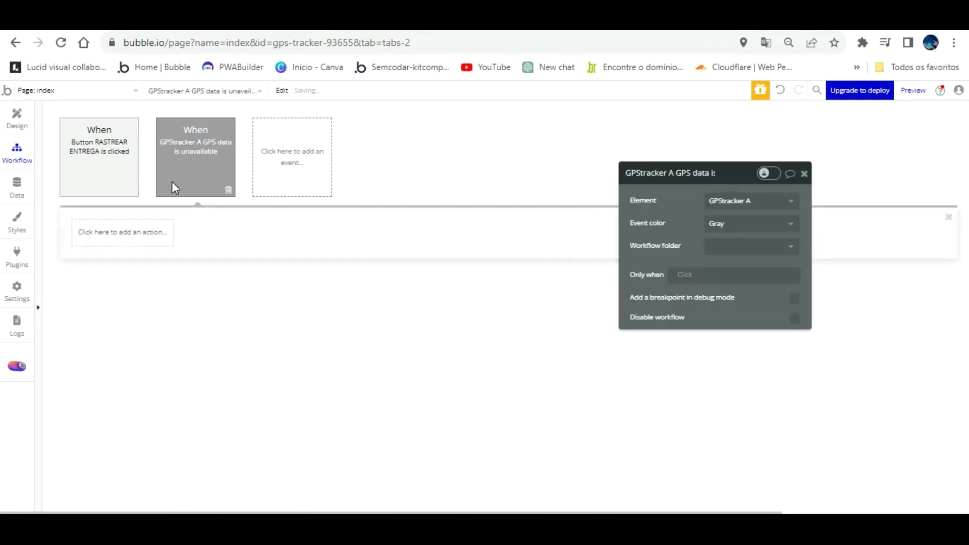
- Add a notify Notifier A action to the GPS-unavailable event with type error and the message "Serviço Indisponível"
{"action": "left_click", "coordinate": [136, 231]}
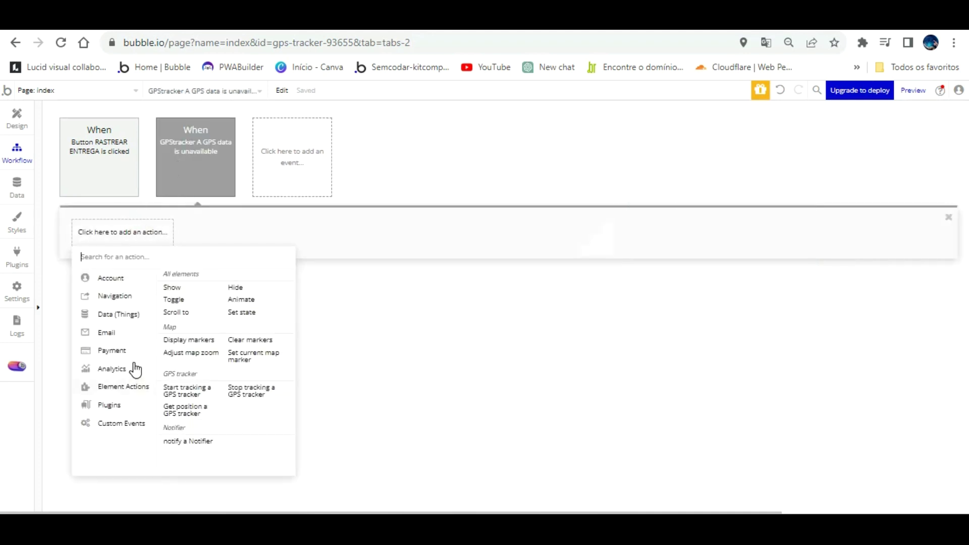
{"action": "left_click", "coordinate": [189, 441]}
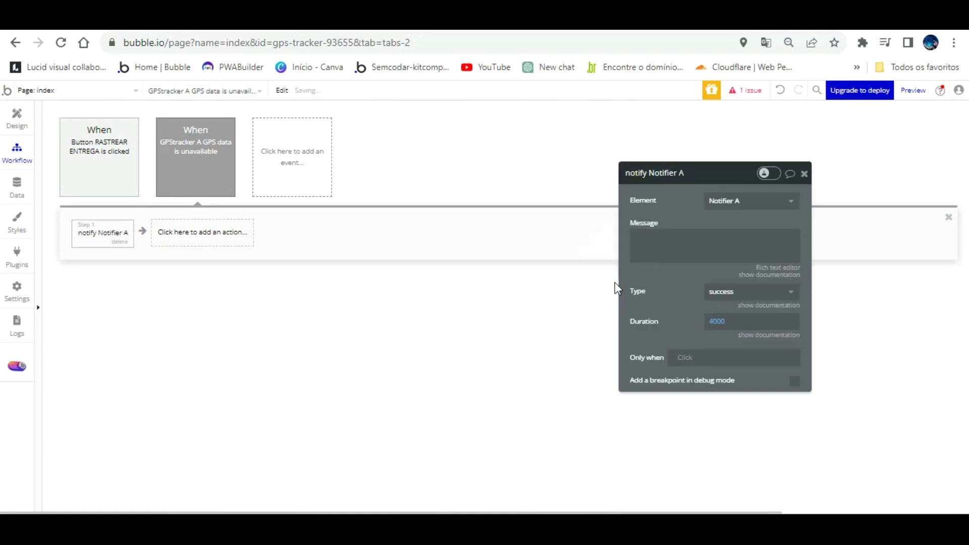
{"action": "left_click", "coordinate": [747, 292]}
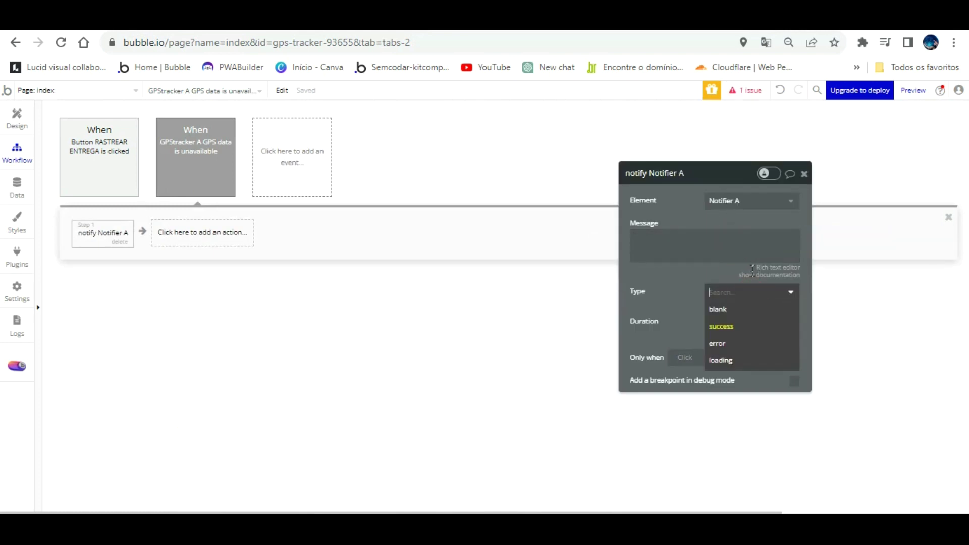
{"action": "left_click", "coordinate": [730, 343]}
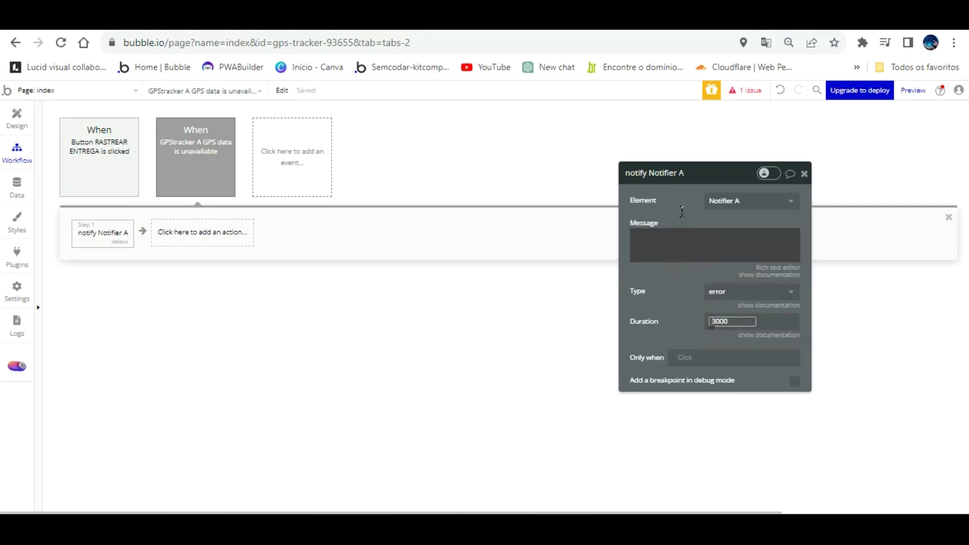
{"action": "left_click", "coordinate": [679, 243]}
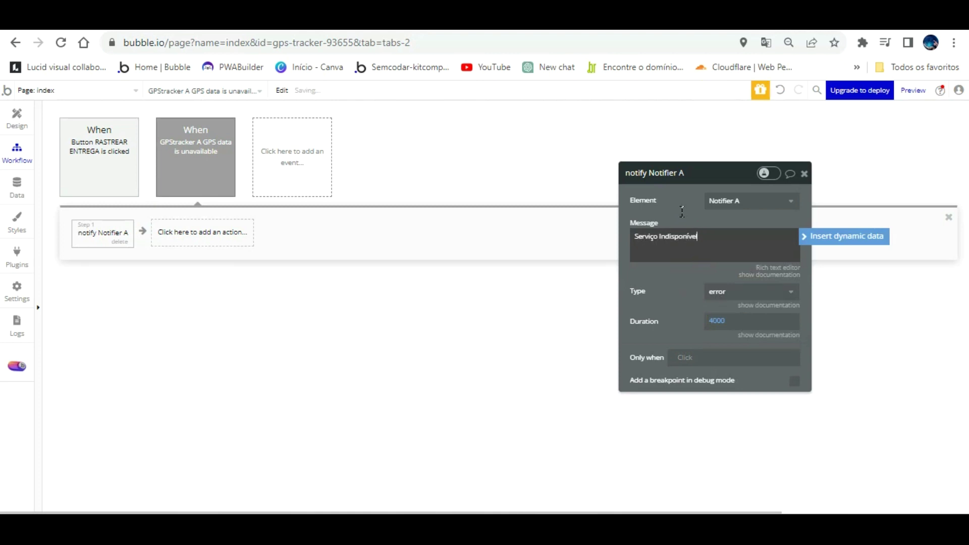
{"action": "left_click", "coordinate": [645, 283]}
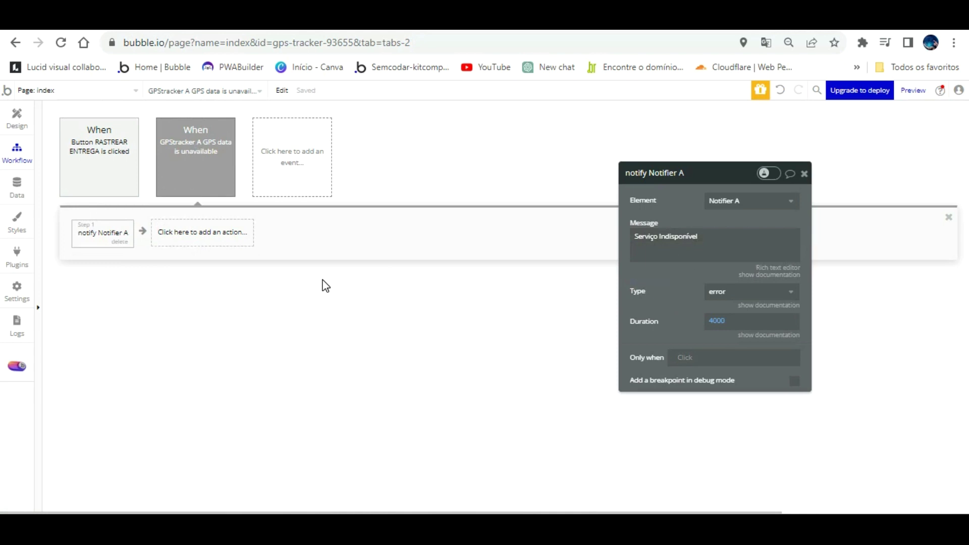
{"action": "left_click", "coordinate": [842, 275]}
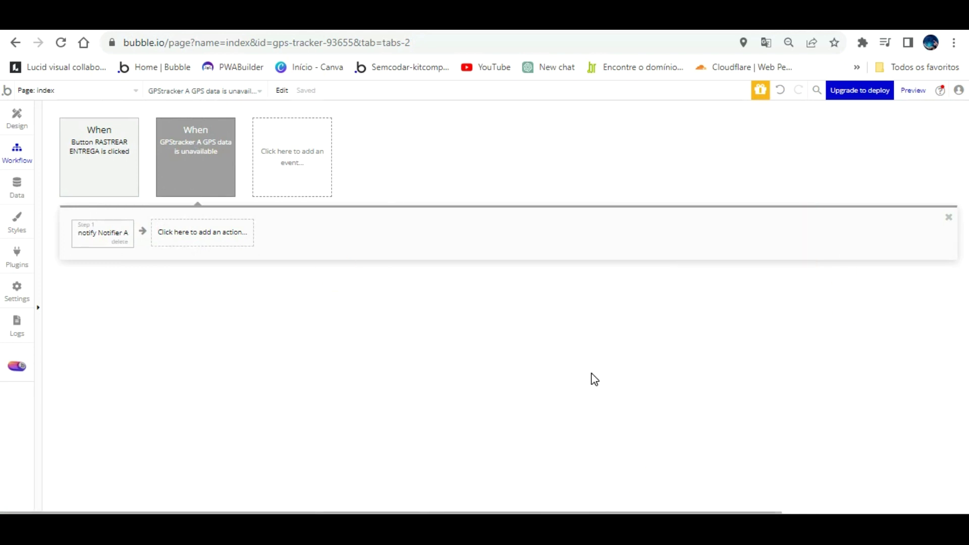
- Create a User entry in the app data, filling in the password (Senha), the e-mail and the name, leaving latitude and longitude empty
{"action": "left_click", "coordinate": [16, 184]}
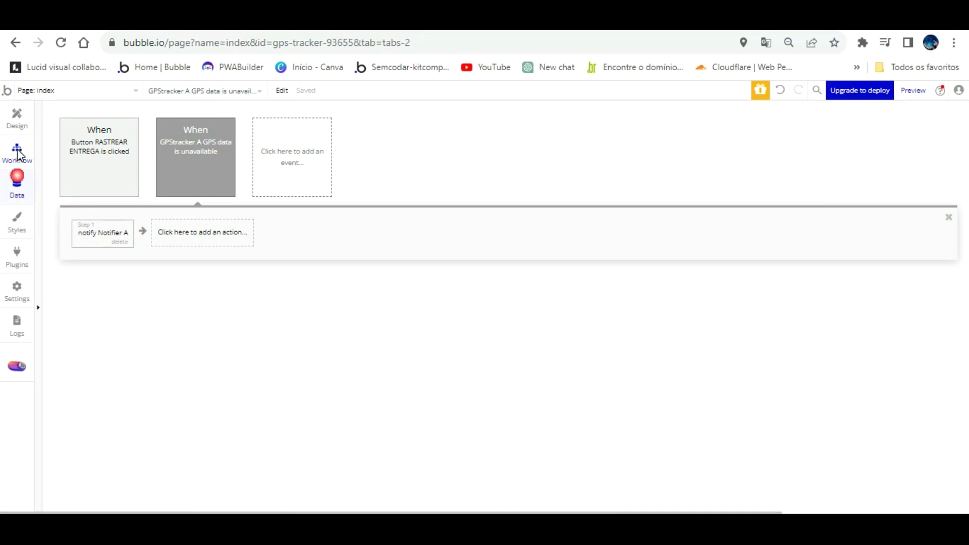
{"action": "left_click", "coordinate": [215, 134]}
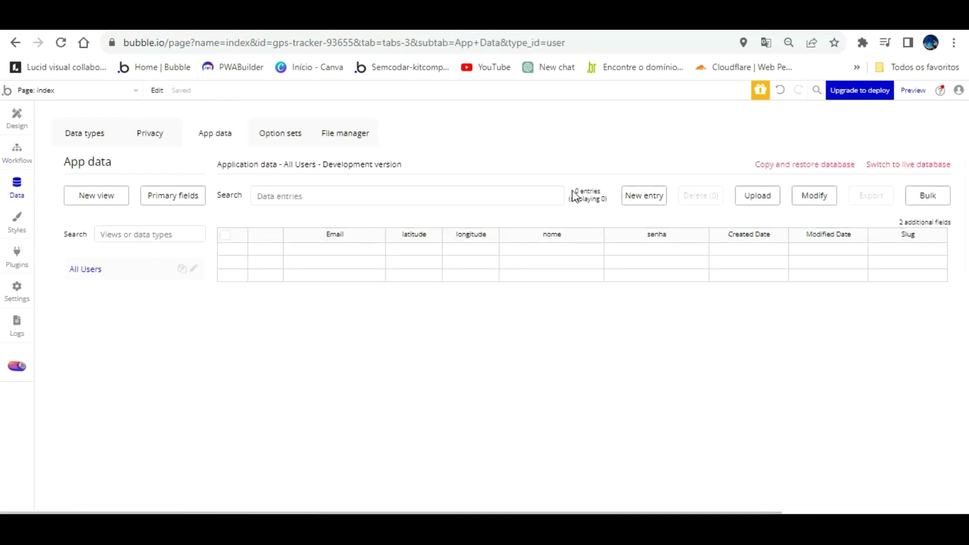
{"action": "left_click", "coordinate": [644, 195]}
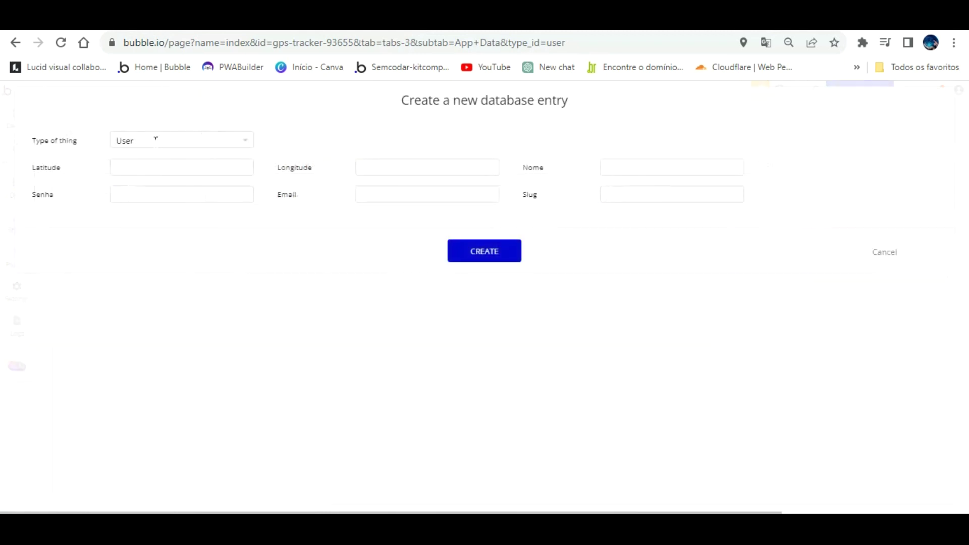
{"action": "left_click", "coordinate": [199, 188]}
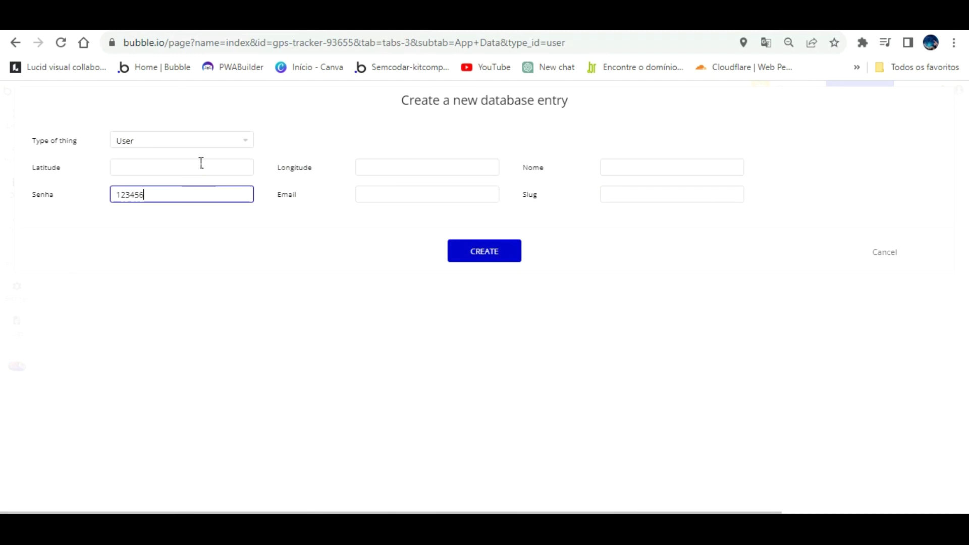
{"action": "key", "text": "Tab"}
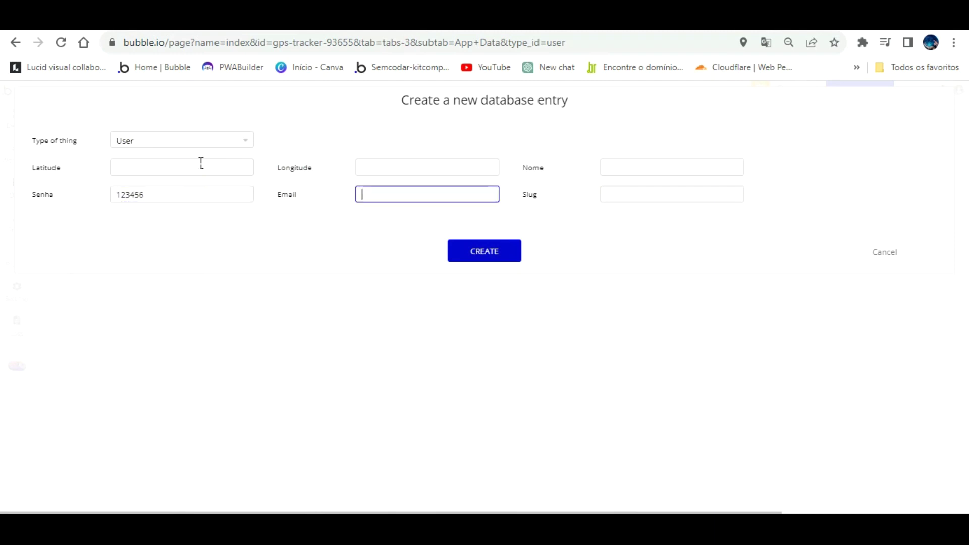
{"action": "type", "text": "teste@gmail.com"}
{"action": "key", "text": "Tab"}
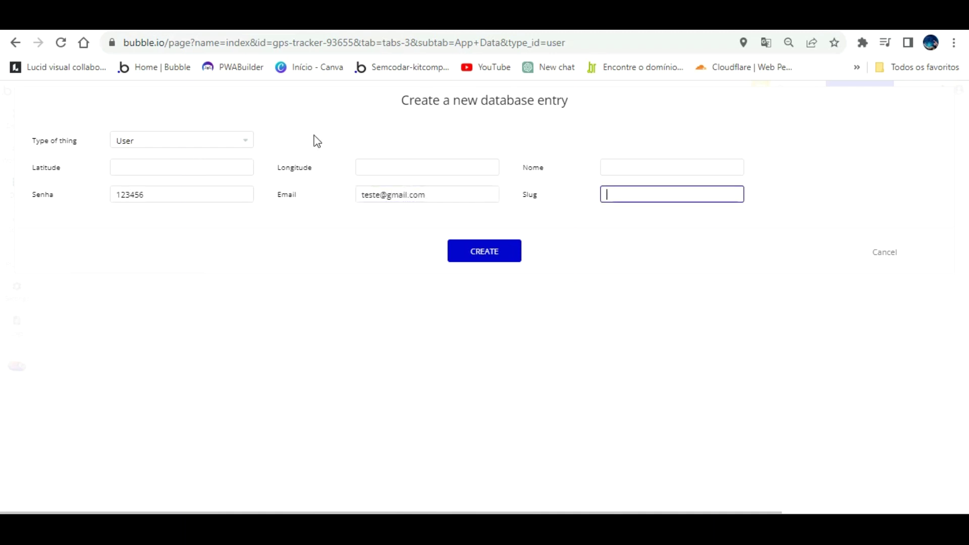
{"action": "key", "text": "shift+Tab"}
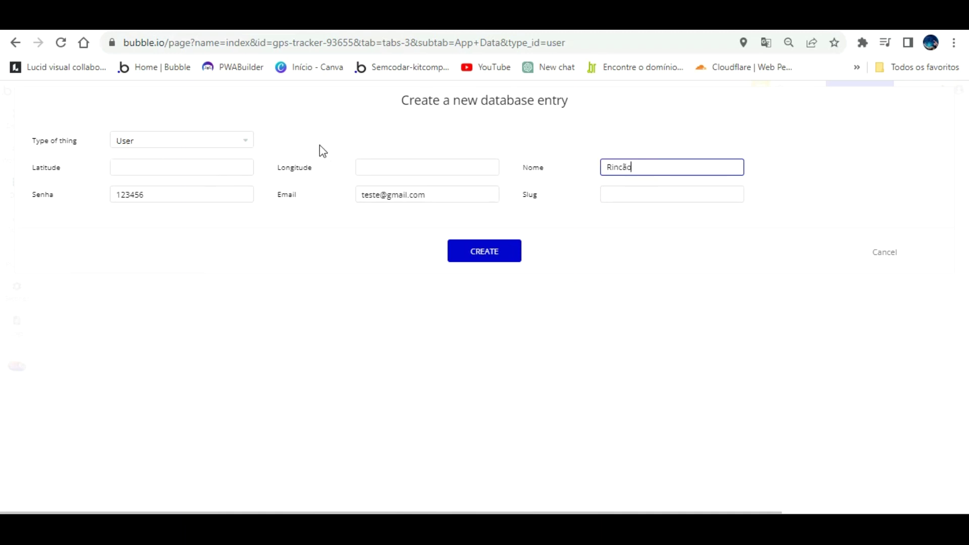
{"action": "left_click", "coordinate": [496, 251]}
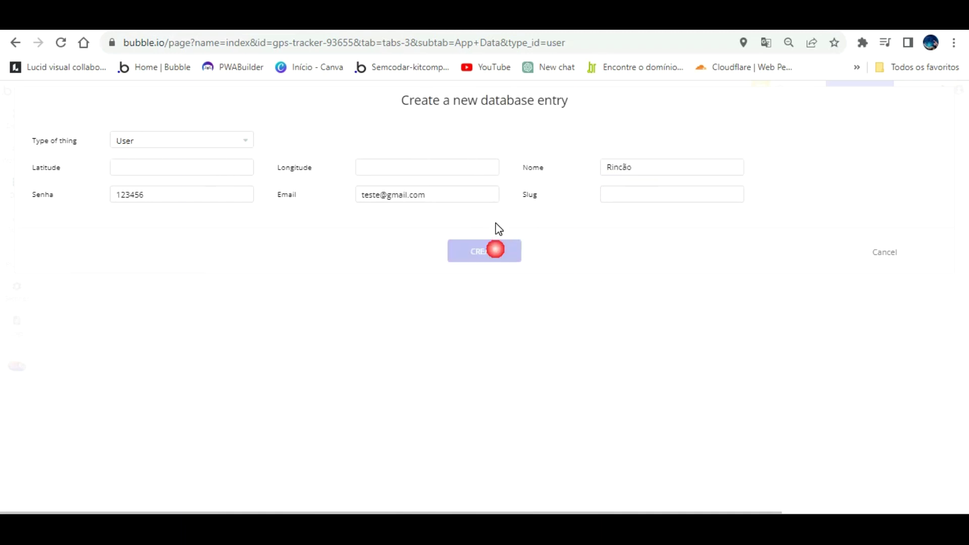
{"action": "left_click", "coordinate": [487, 225]}
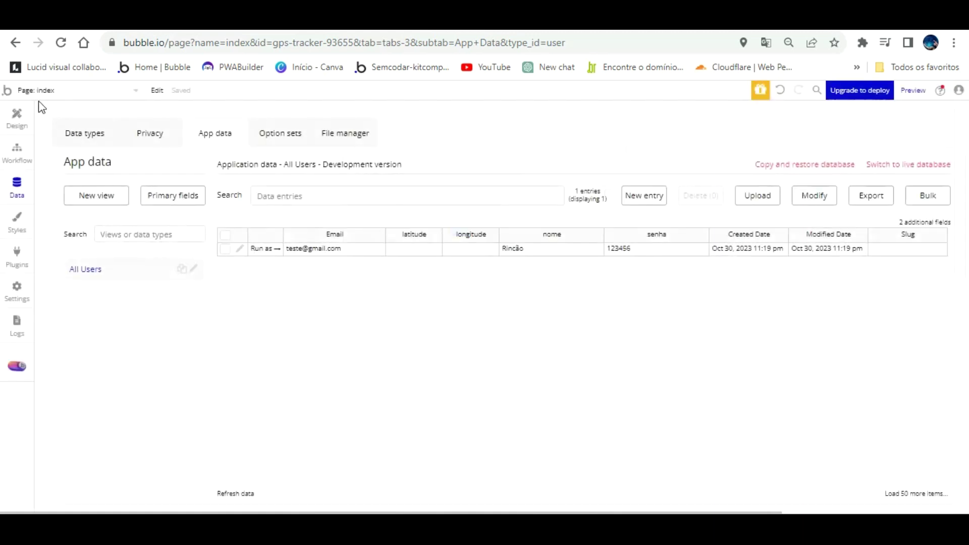
- Add a workflow event for when GPStracker A's GPS data is updated, keeping only one copy of it
{"action": "left_click", "coordinate": [16, 149]}
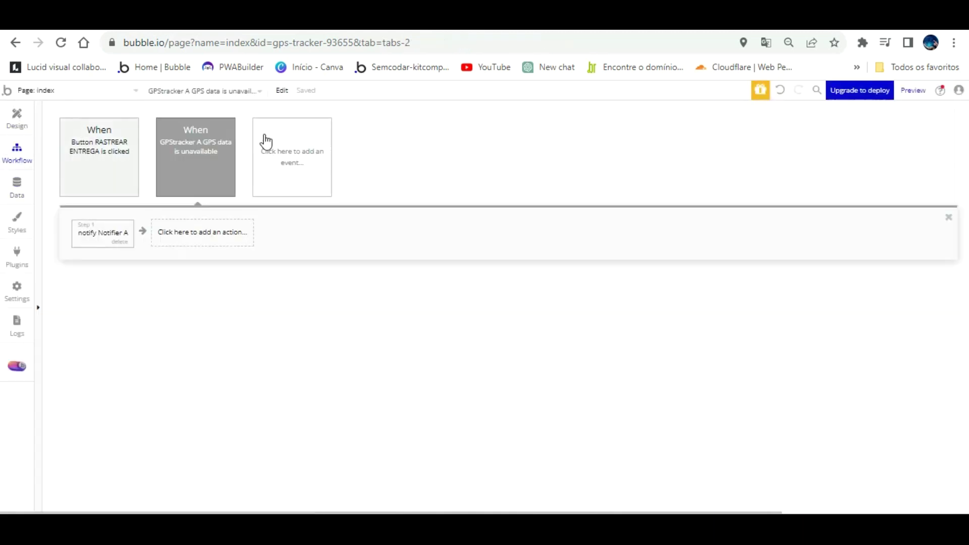
{"action": "left_click", "coordinate": [283, 152]}
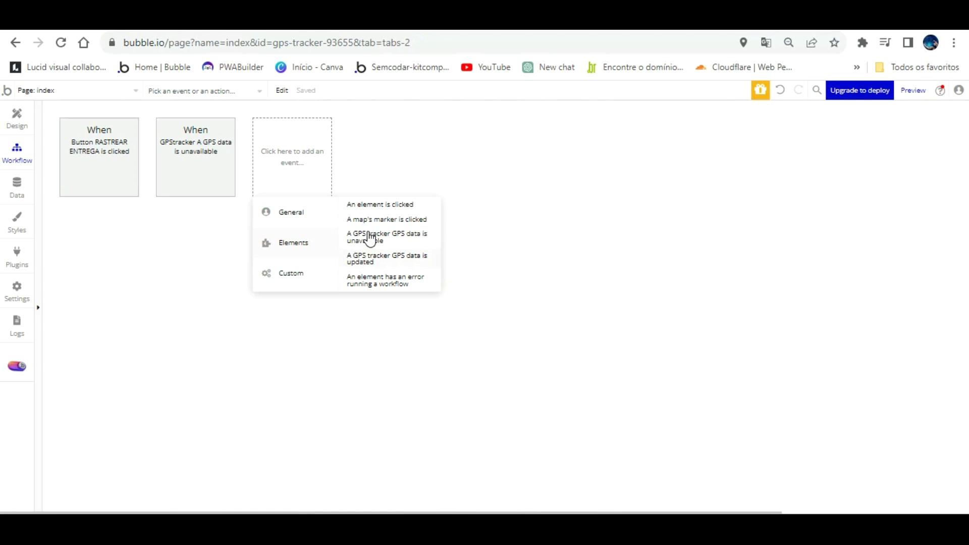
{"action": "double_click", "coordinate": [369, 257]}
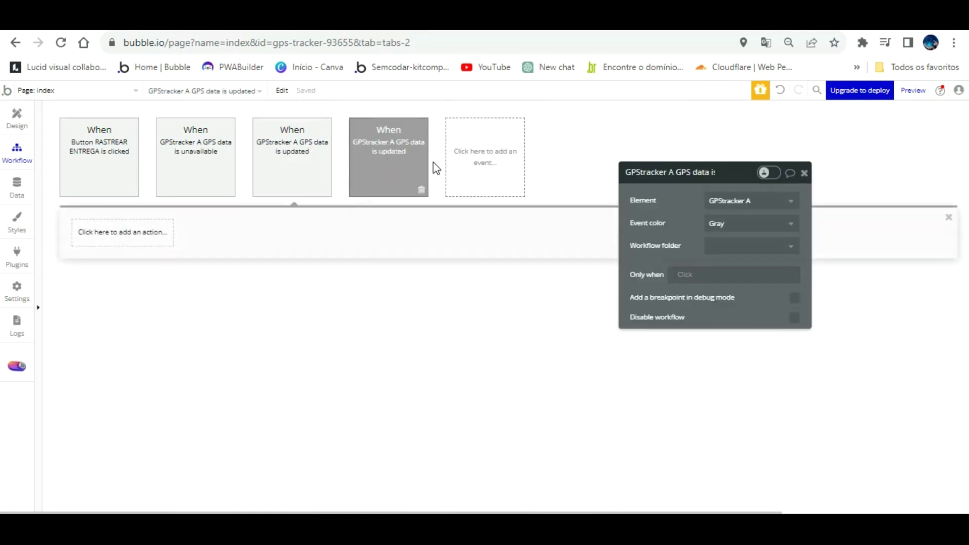
{"action": "key", "text": "Delete"}
{"action": "left_click", "coordinate": [266, 180]}
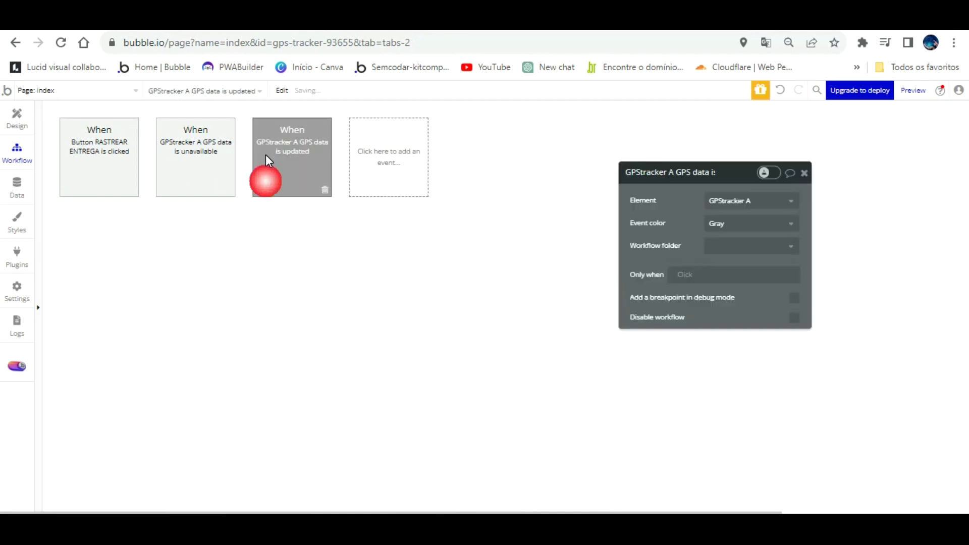
- Add a Make changes to thing action for Current User to the GPS-updated event, with empty latitude and longitude fields
{"action": "left_click", "coordinate": [124, 233]}
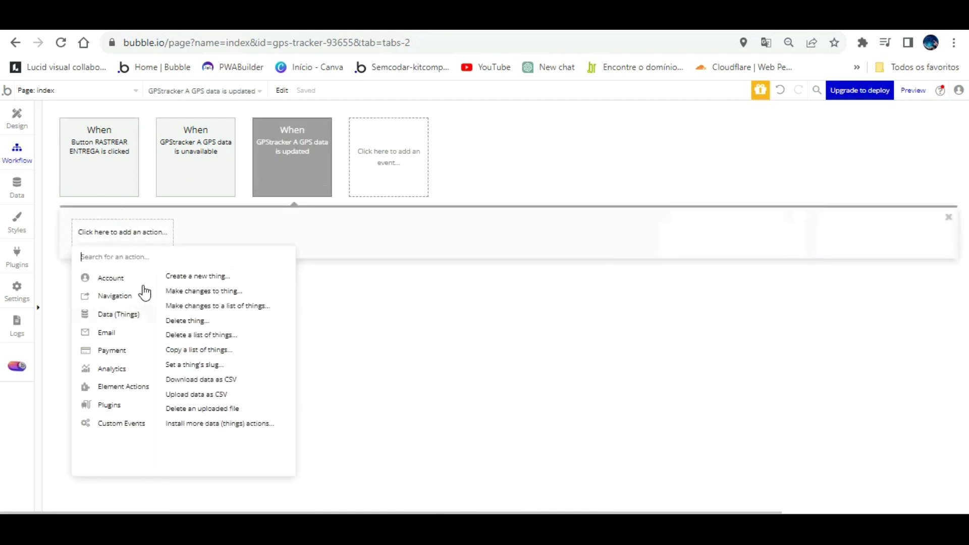
{"action": "left_click", "coordinate": [202, 291]}
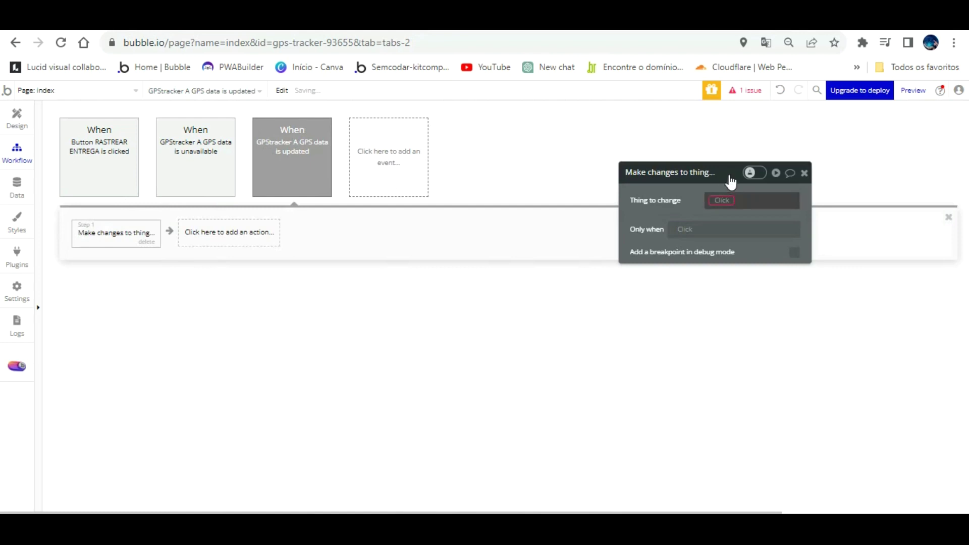
{"action": "left_click", "coordinate": [727, 200]}
{"action": "left_click", "coordinate": [735, 227]}
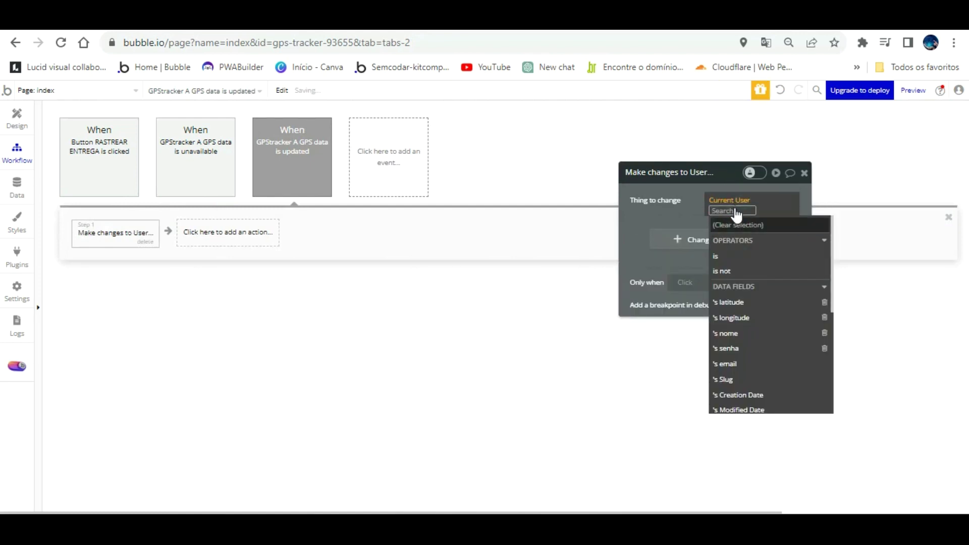
{"action": "left_click", "coordinate": [699, 194]}
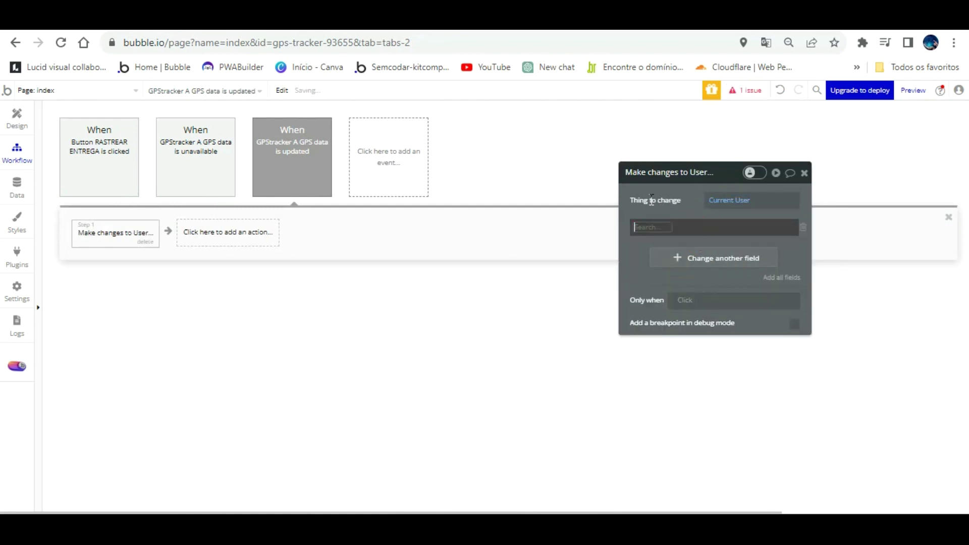
{"action": "left_click", "coordinate": [650, 235]}
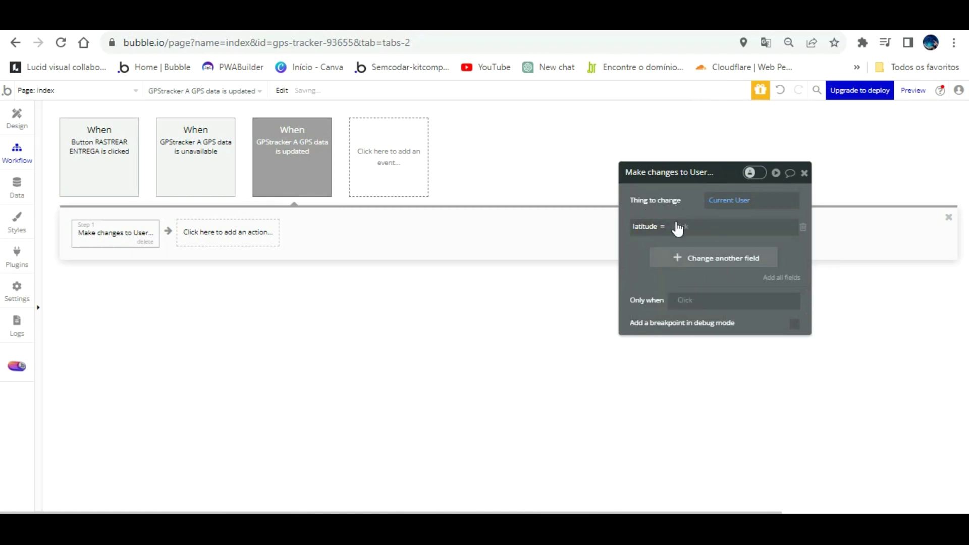
{"action": "left_click", "coordinate": [678, 258]}
{"action": "left_click", "coordinate": [656, 279]}
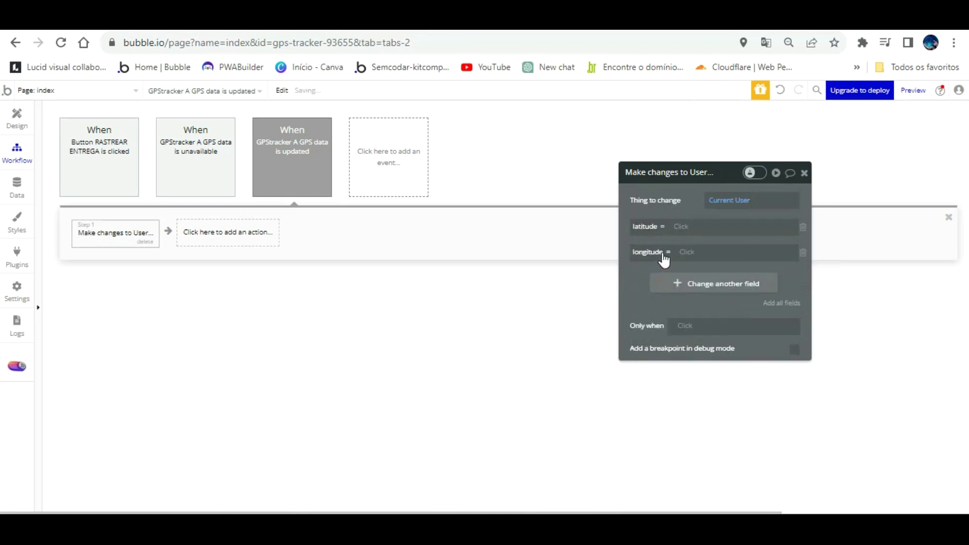
- Run the app as the test user from the User app data, and close that preview
{"action": "left_click", "coordinate": [17, 188]}
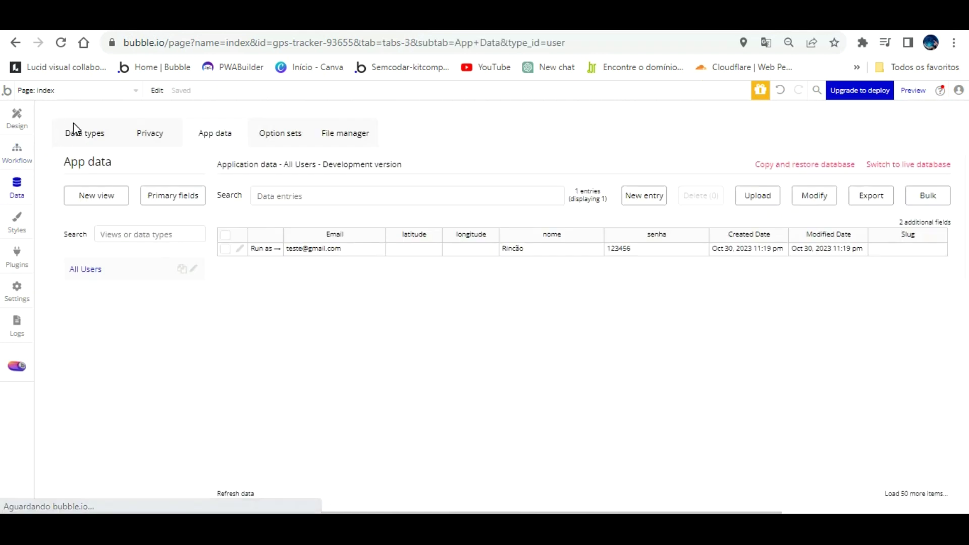
{"action": "left_click", "coordinate": [260, 249]}
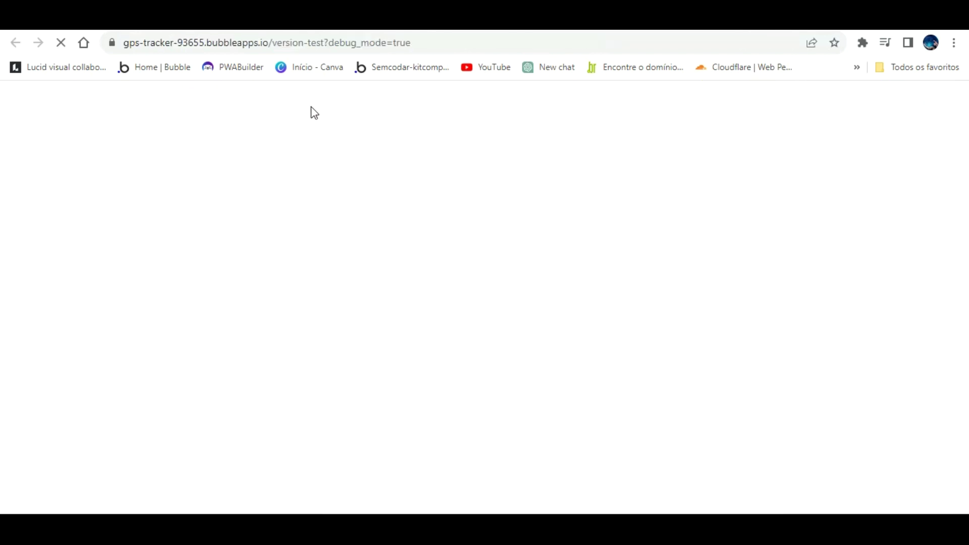
{"action": "key", "text": "ctrl+w"}
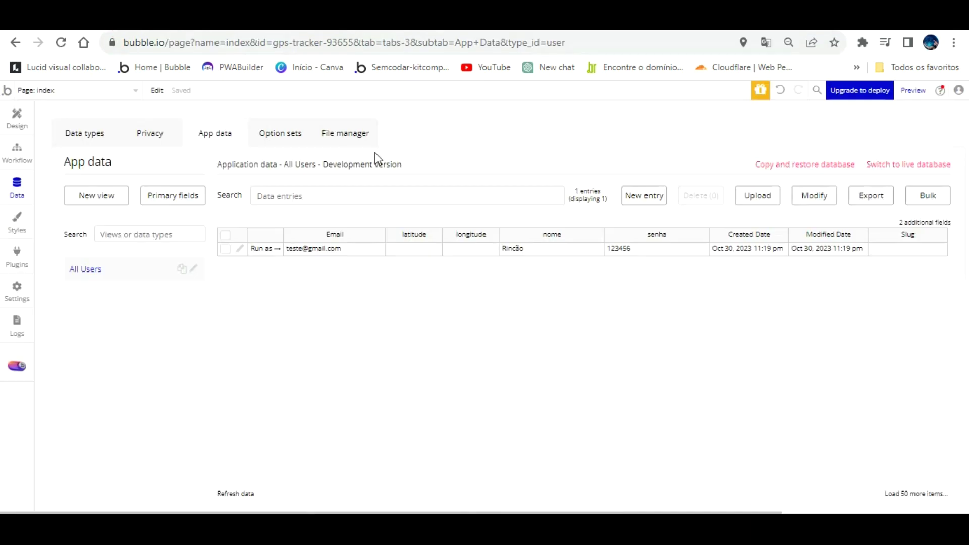
- Place a text element above the map, beside the Notifier, and set its content to Current User's nome
{"action": "left_click", "coordinate": [16, 118]}
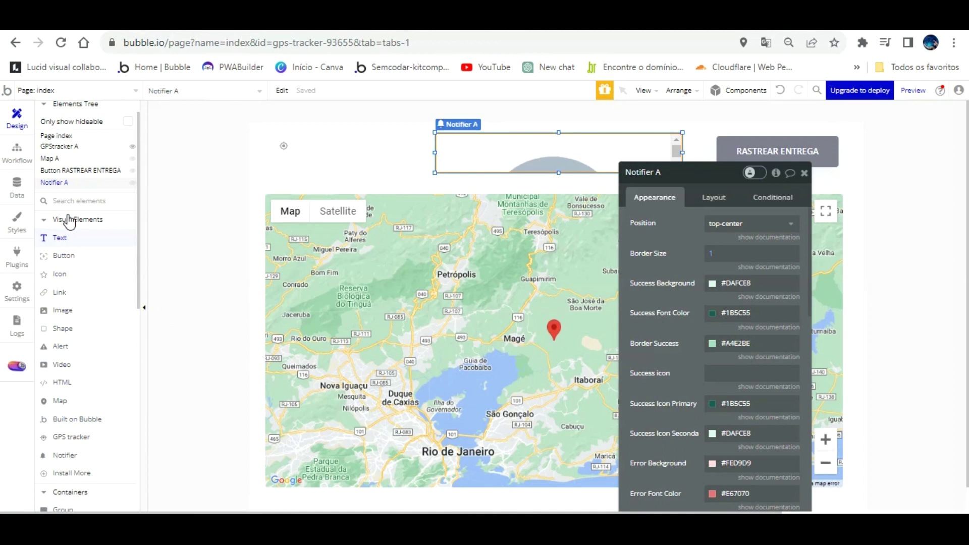
{"action": "left_click", "coordinate": [192, 192]}
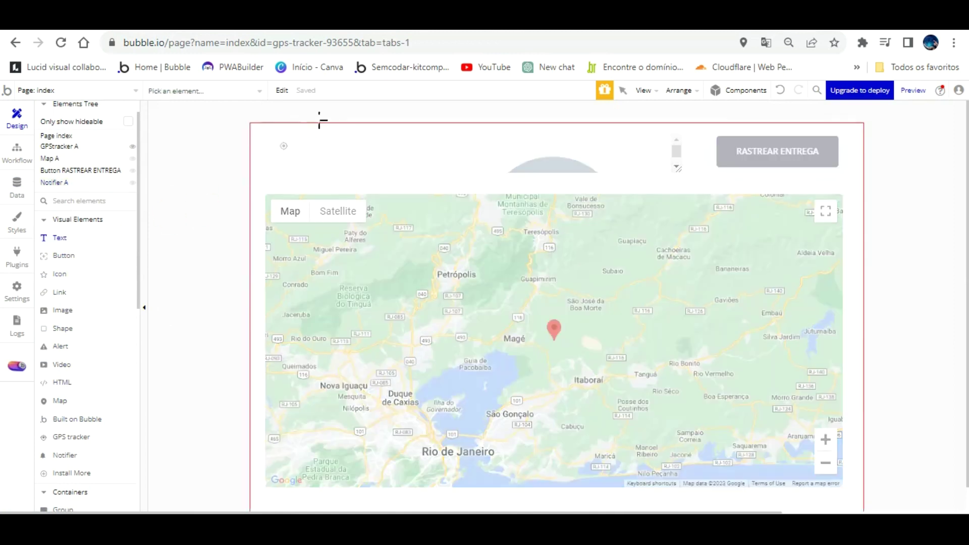
{"action": "left_click_drag", "start_coordinate": [309, 126], "coordinate": [422, 142]}
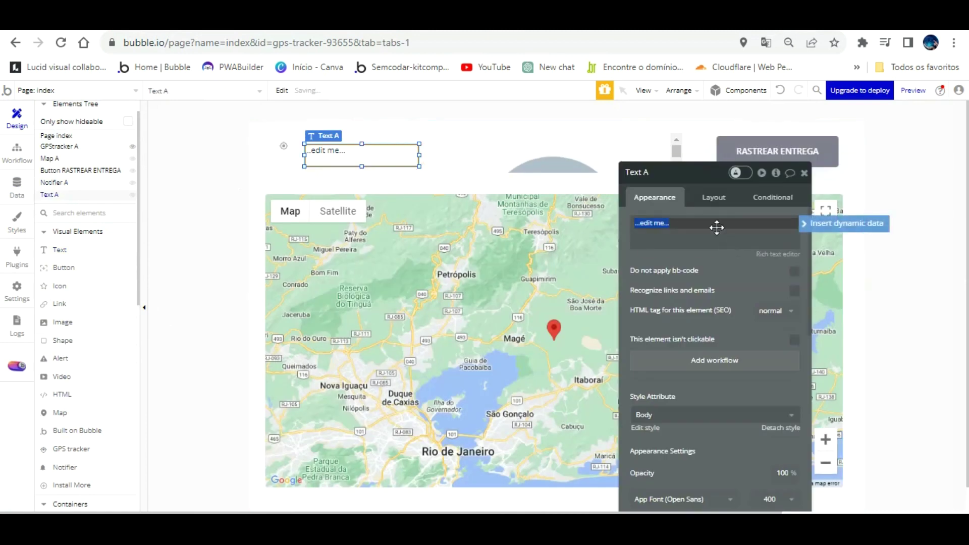
{"action": "left_click", "coordinate": [813, 224]}
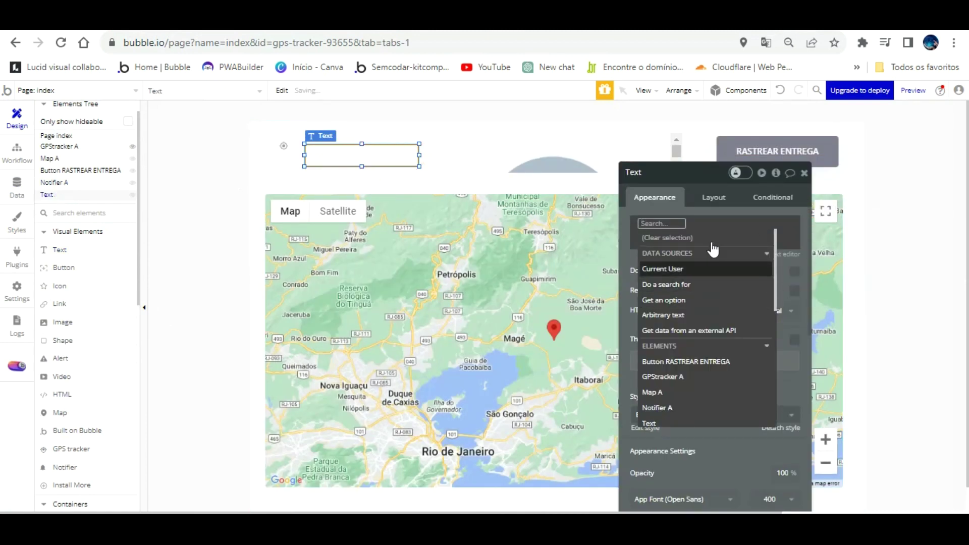
{"action": "left_click", "coordinate": [717, 269]}
{"action": "left_click", "coordinate": [735, 330]}
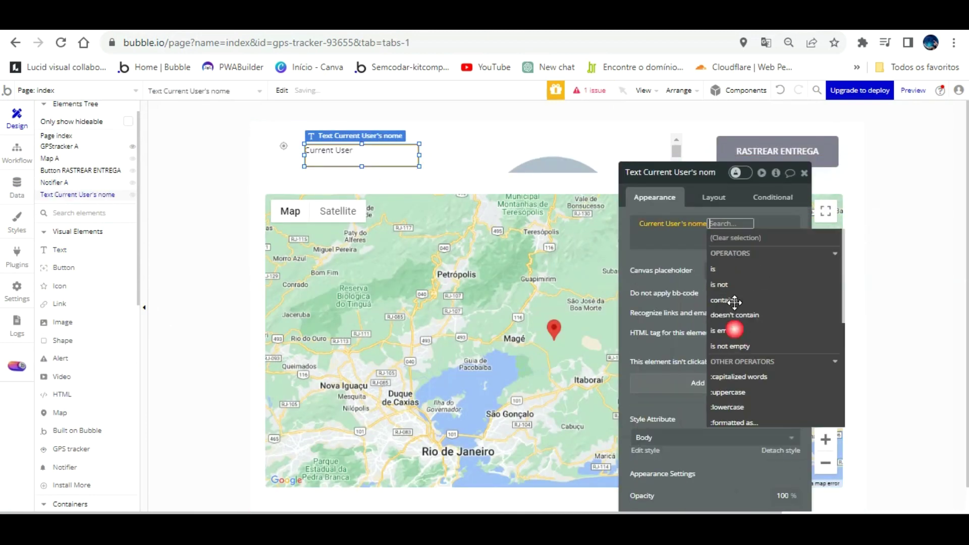
{"action": "left_click", "coordinate": [657, 232]}
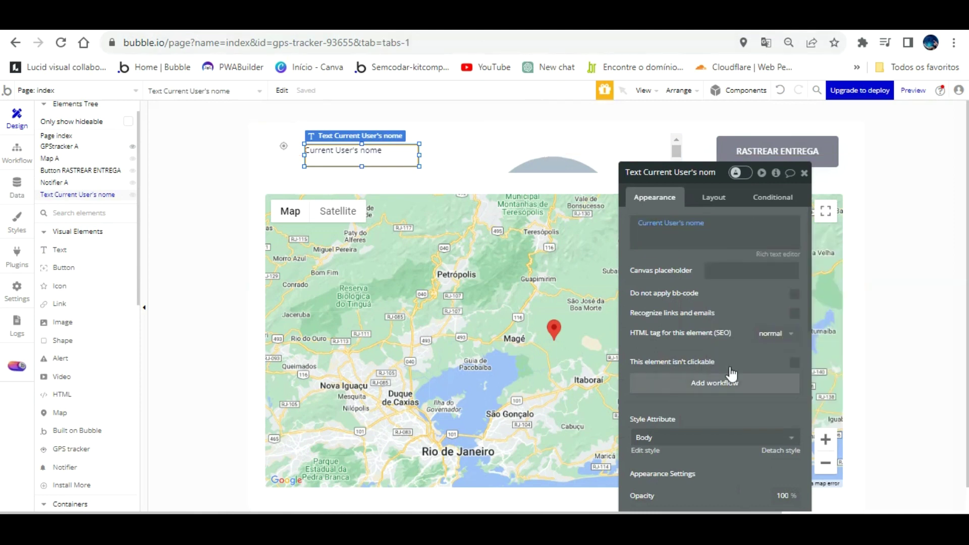
- Detach the style of the Current User's nome text and center the text horizontally and vertically
{"action": "scroll", "coordinate": [727, 373], "scroll_direction": "down", "scroll_amount": 3}
{"action": "left_click", "coordinate": [774, 308]}
{"action": "left_click", "coordinate": [714, 387]}
{"action": "left_click", "coordinate": [795, 483]}
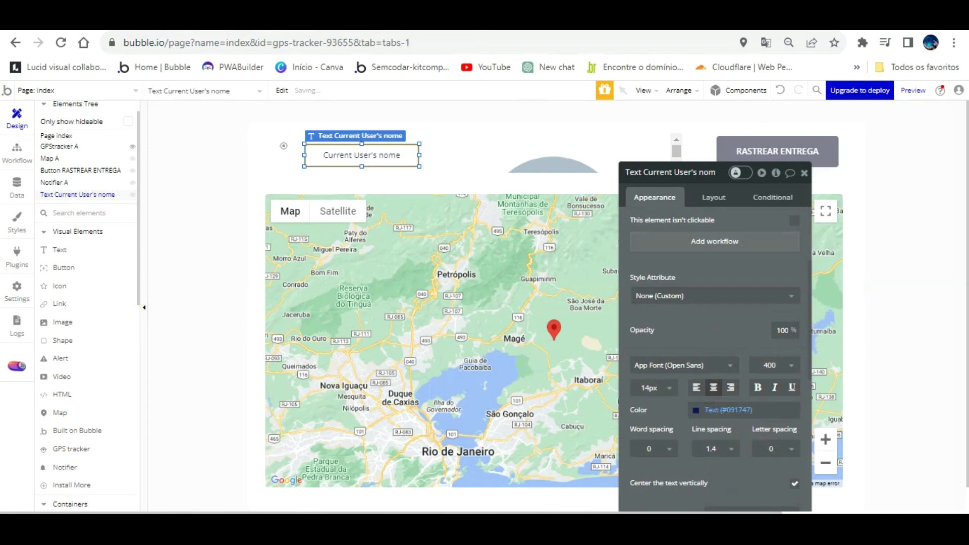
- Reload the version-test preview of the tracking page to view its latest version
{"action": "key", "text": "ctrl+Tab"}
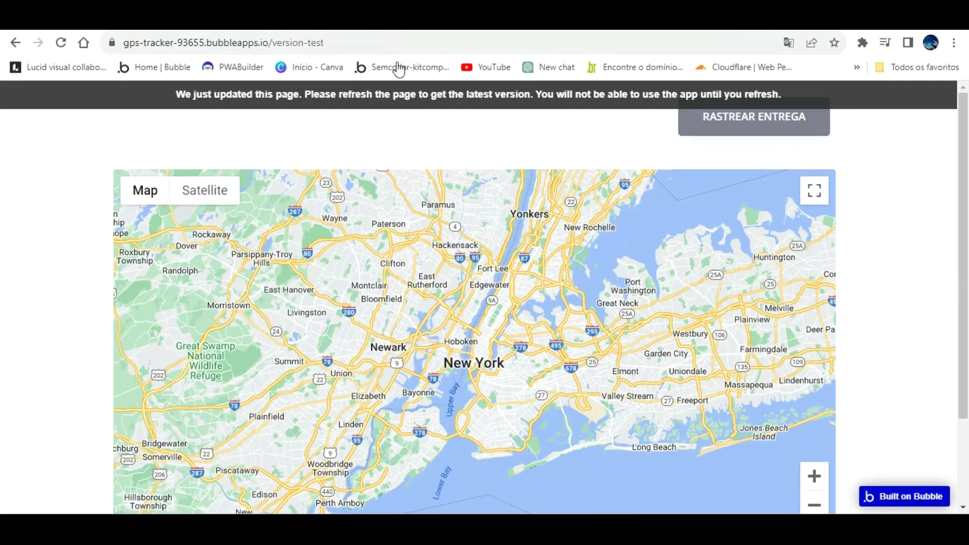
{"action": "key", "text": "F5"}
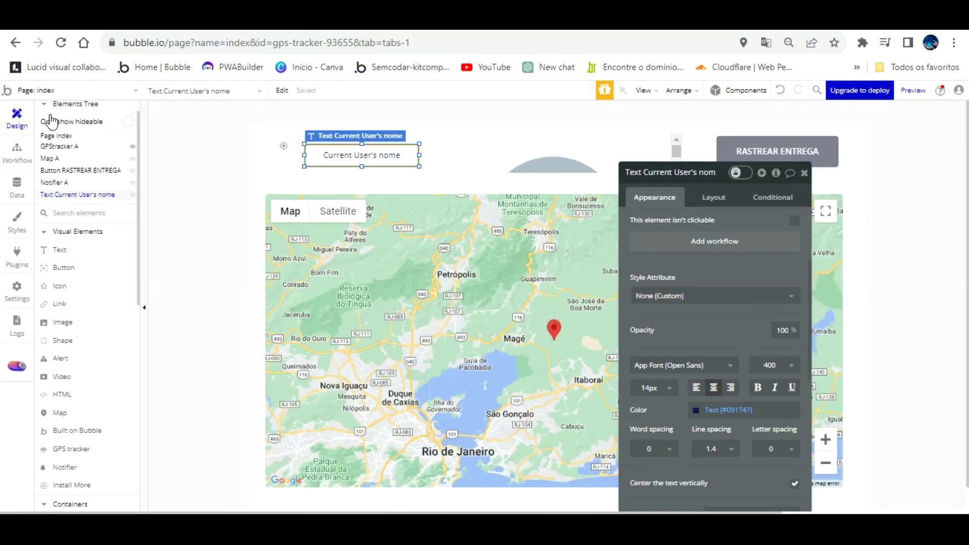
- Set the latitude field in the GPS-updated event's Make changes to User action to GPStracker A's Latitude
{"action": "left_click", "coordinate": [16, 150]}
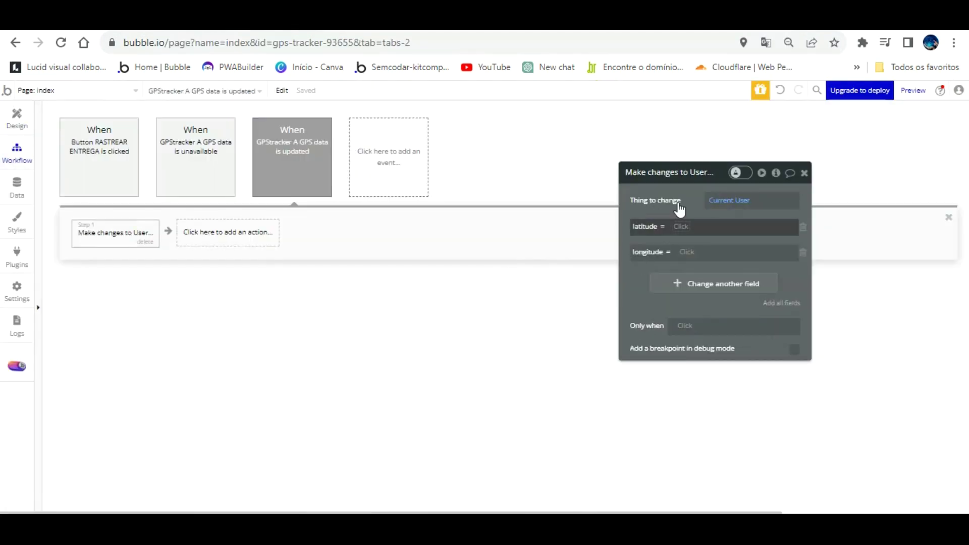
{"action": "left_click", "coordinate": [682, 226]}
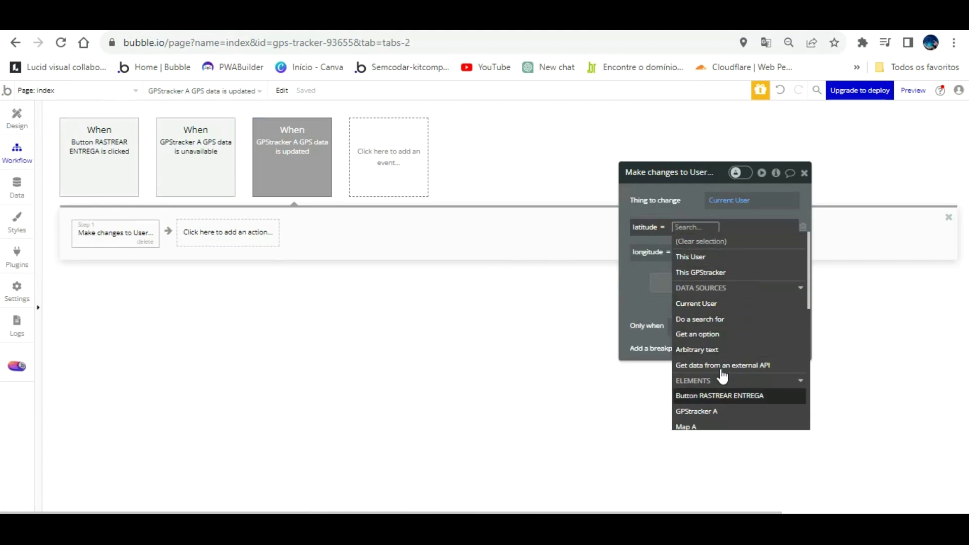
{"action": "left_click", "coordinate": [721, 411]}
{"action": "left_click", "coordinate": [747, 254]}
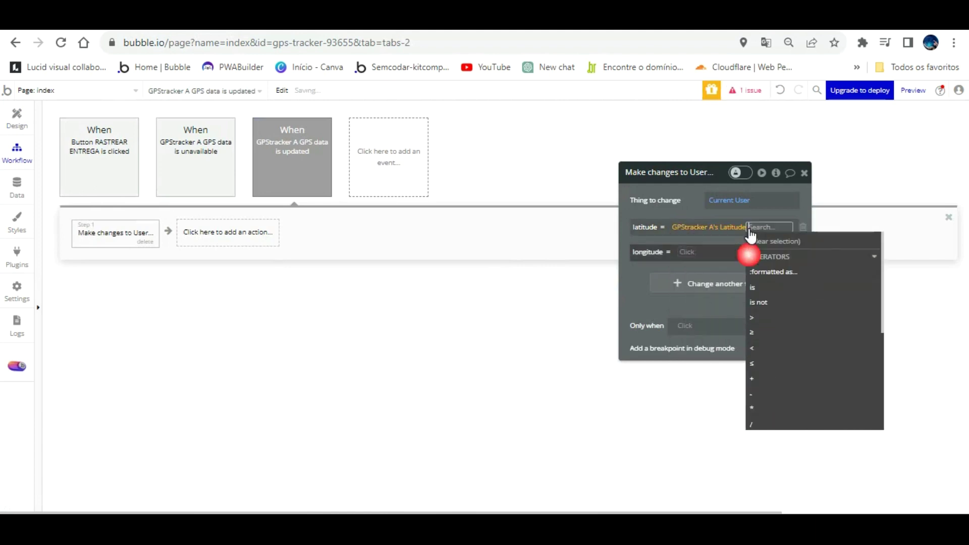
{"action": "left_click", "coordinate": [697, 209]}
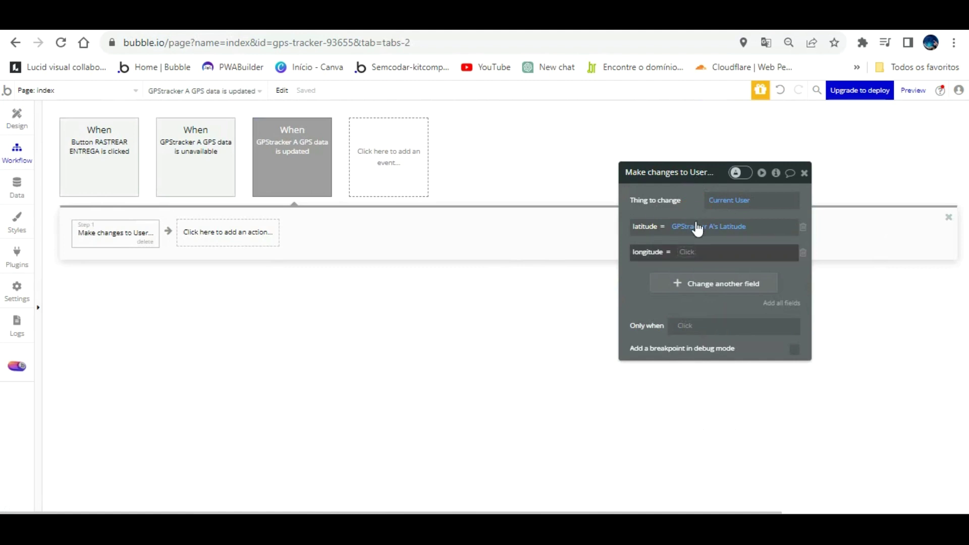
- Set the longitude field of the same Make changes to User action to GPStracker A's Latitude
{"action": "left_click", "coordinate": [687, 252]}
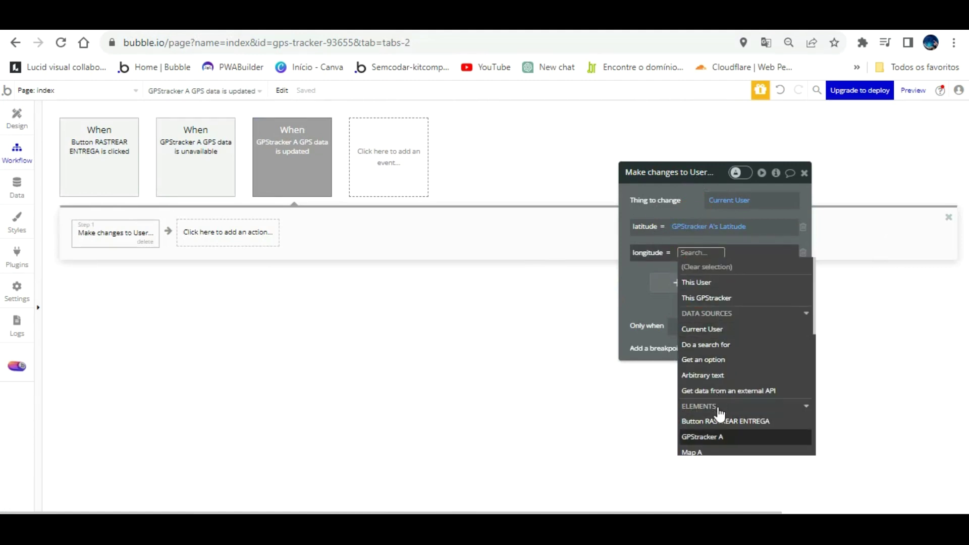
{"action": "left_click", "coordinate": [721, 436]}
{"action": "left_click", "coordinate": [753, 280]}
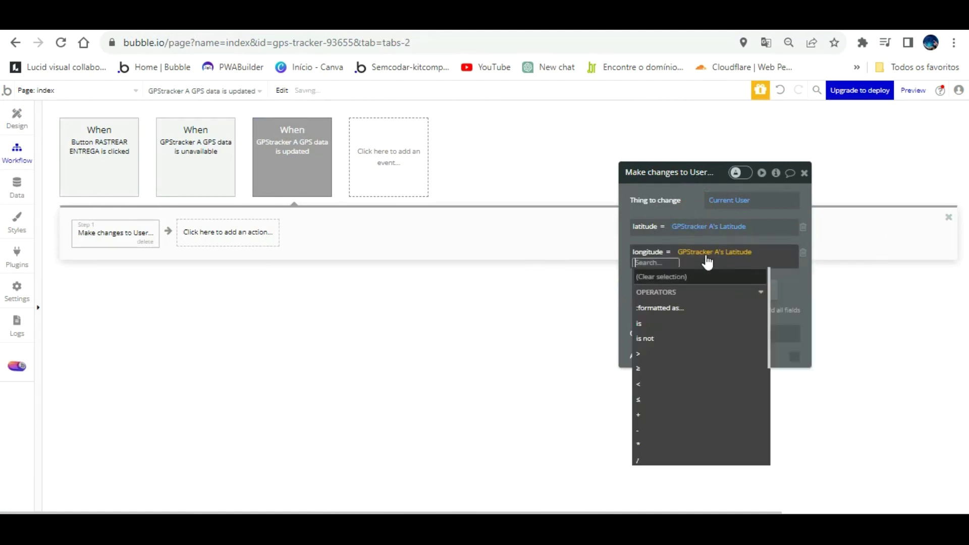
{"action": "left_click", "coordinate": [666, 187]}
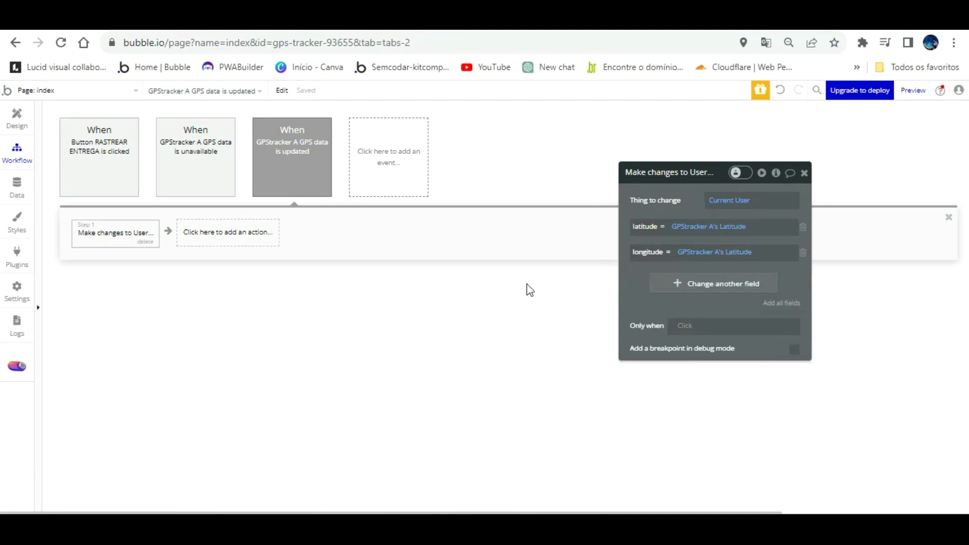
- Open Map A's properties in the page design and keep its number of markers at Single
{"action": "left_click", "coordinate": [17, 119]}
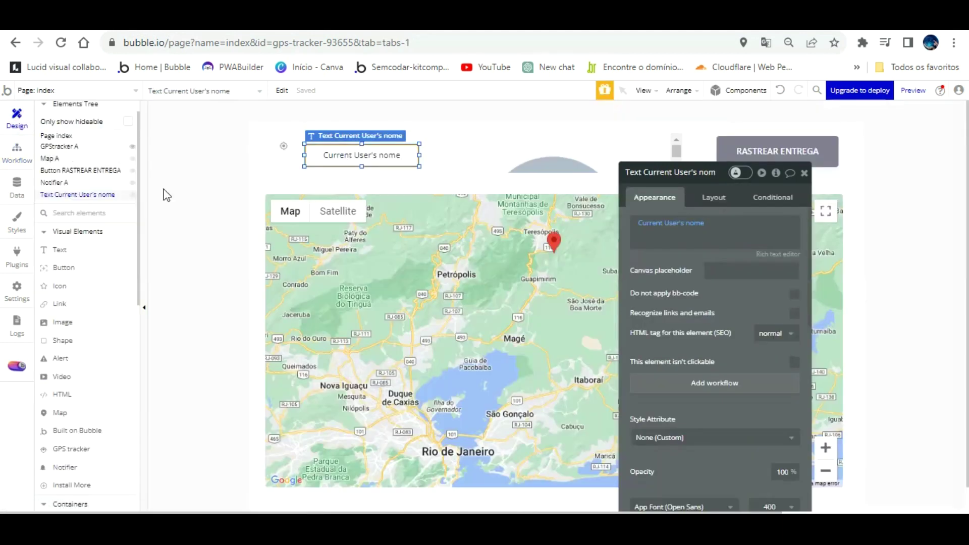
{"action": "left_click", "coordinate": [416, 211]}
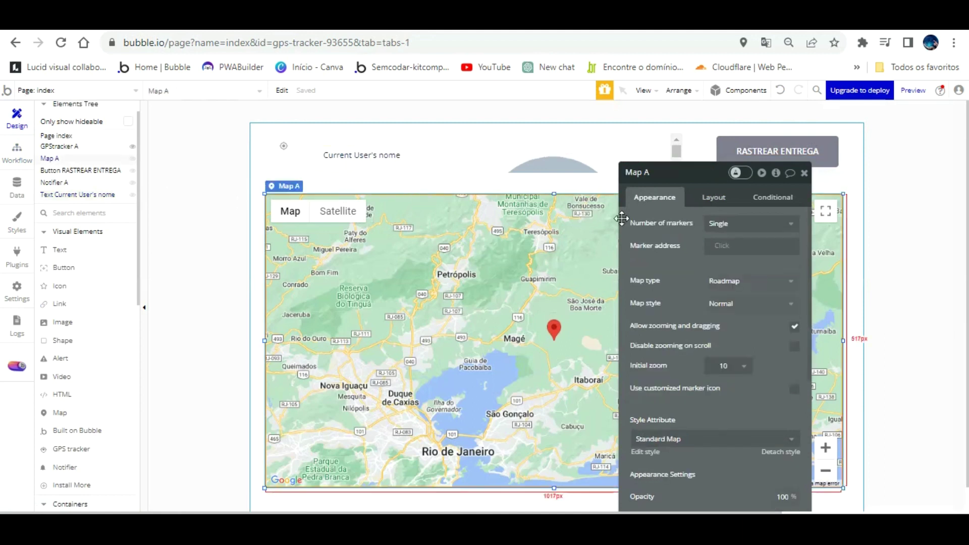
{"action": "left_click_drag", "start_coordinate": [676, 193], "coordinate": [473, 147]}
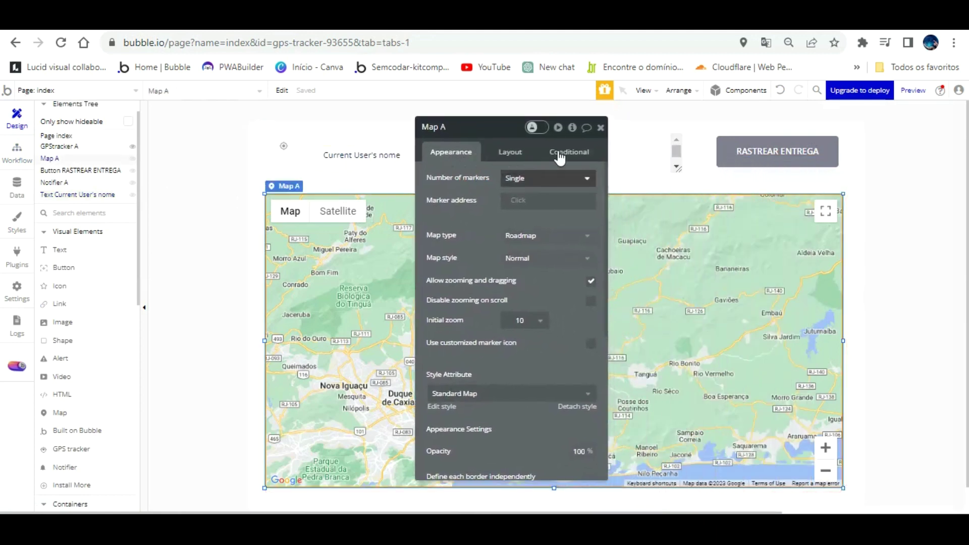
{"action": "left_click", "coordinate": [558, 178]}
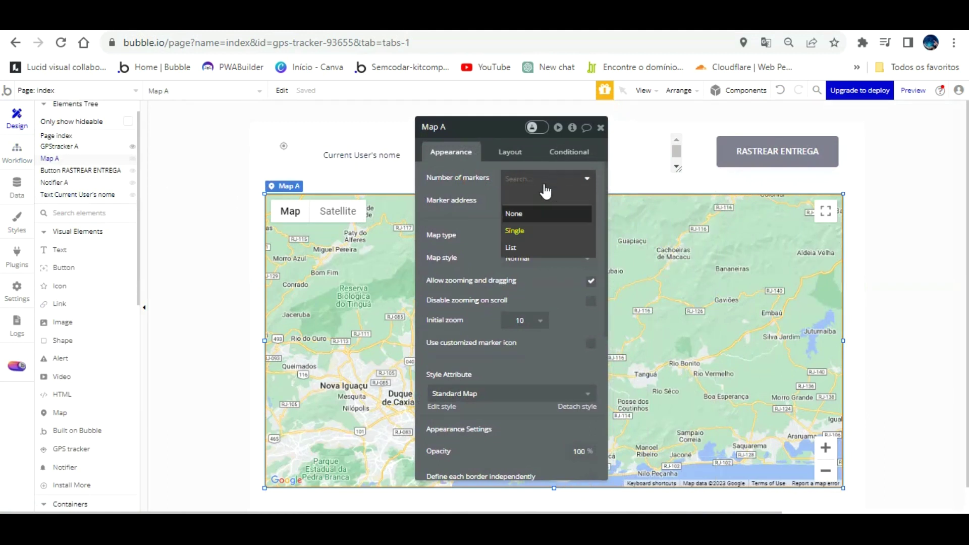
{"action": "left_click", "coordinate": [521, 191]}
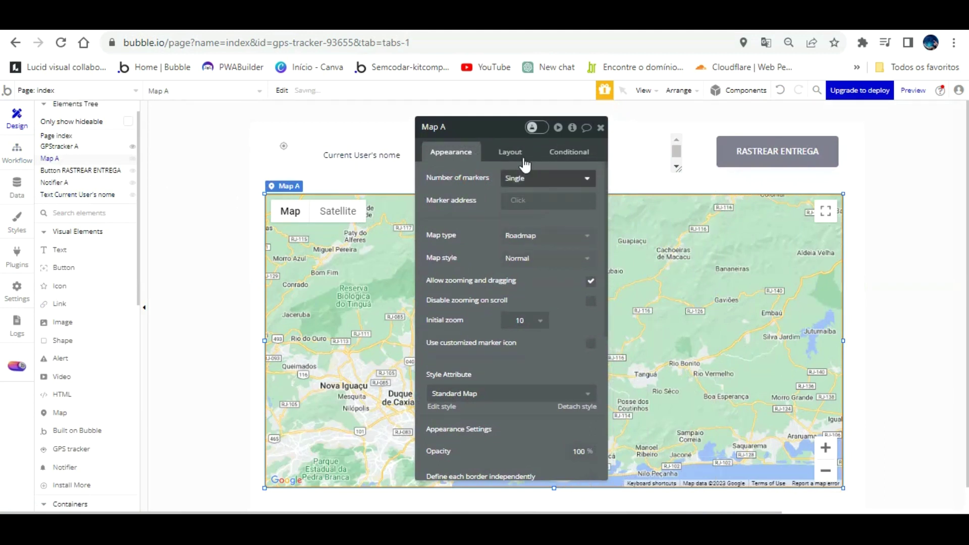
{"action": "left_click", "coordinate": [548, 178]}
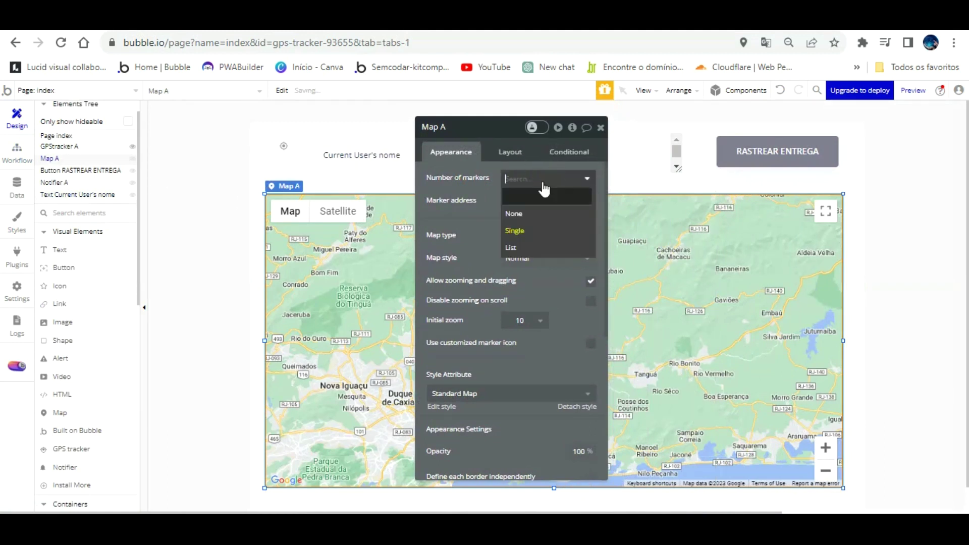
{"action": "left_click", "coordinate": [497, 170]}
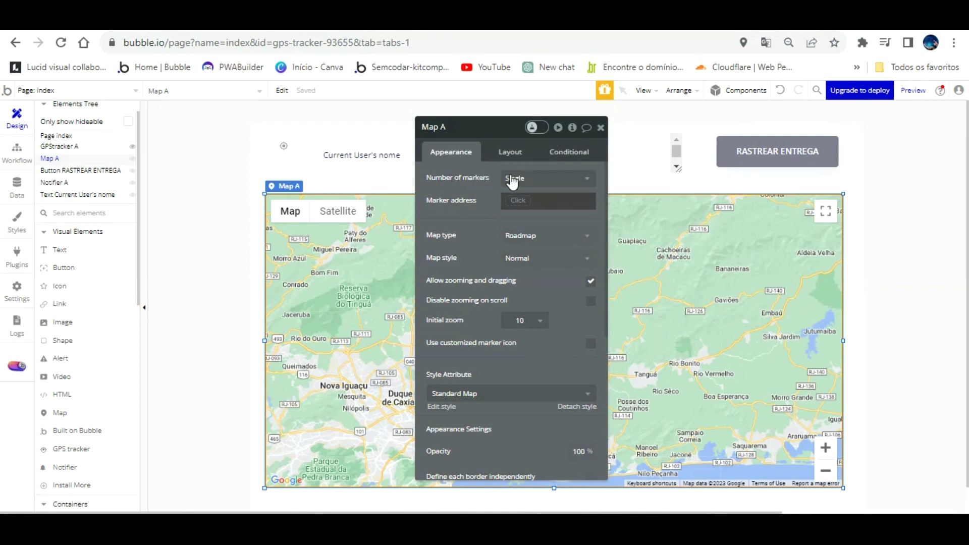
- Set Map A's marker address to a Calculate formula expression of type Coordinates to Address
{"action": "left_click", "coordinate": [510, 201]}
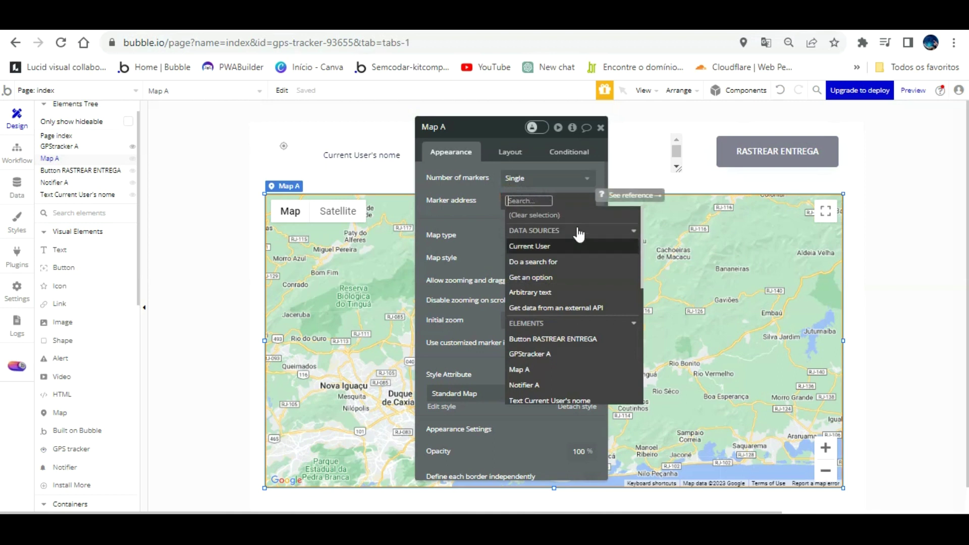
{"action": "scroll", "coordinate": [579, 273], "scroll_direction": "down", "scroll_amount": 10}
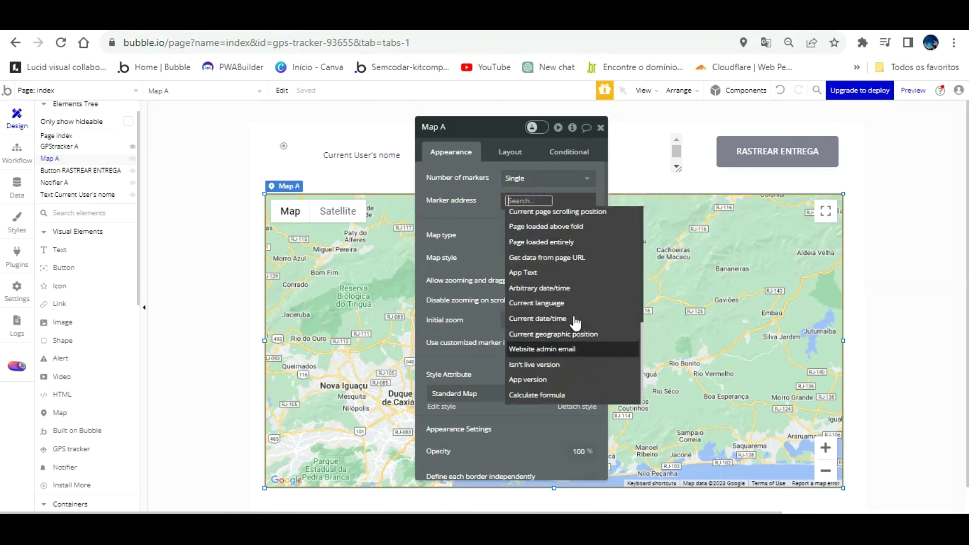
{"action": "left_click", "coordinate": [565, 395]}
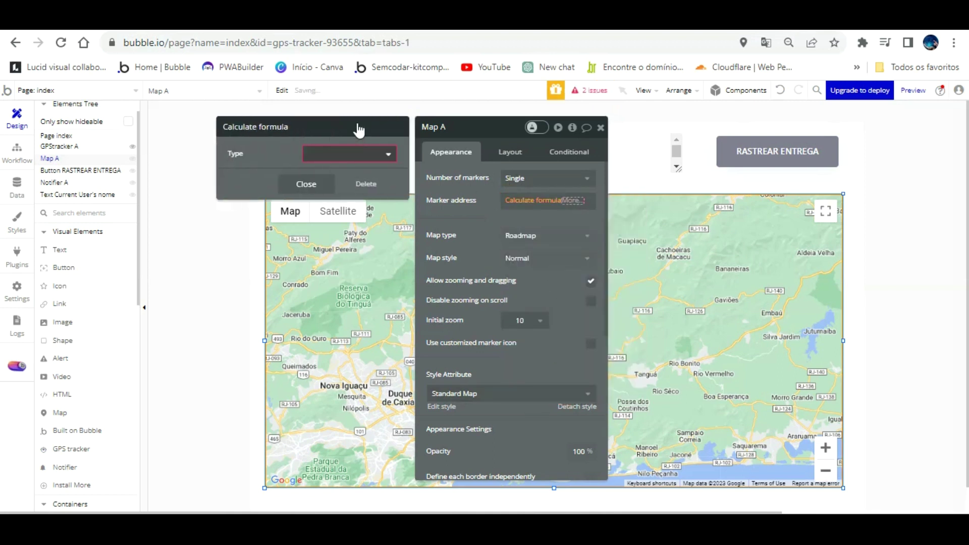
{"action": "left_click", "coordinate": [343, 152]}
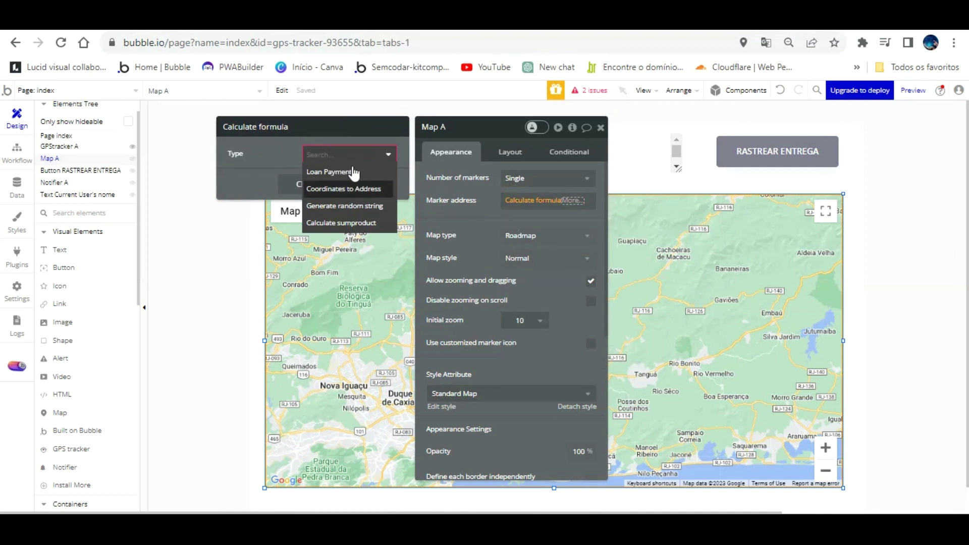
{"action": "left_click", "coordinate": [348, 188]}
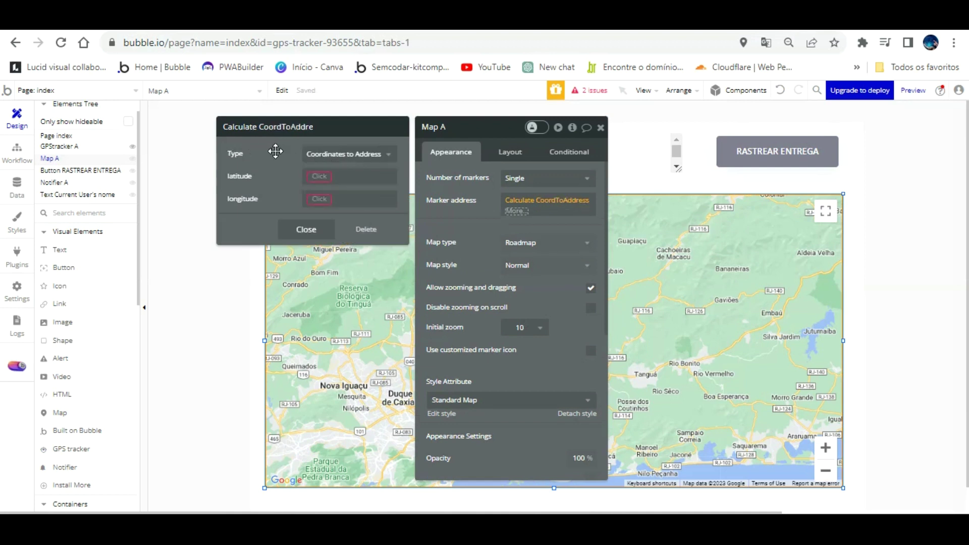
- Set the latitude of the Coordinates to Address formula to Current User's latitude
{"action": "left_click", "coordinate": [317, 177]}
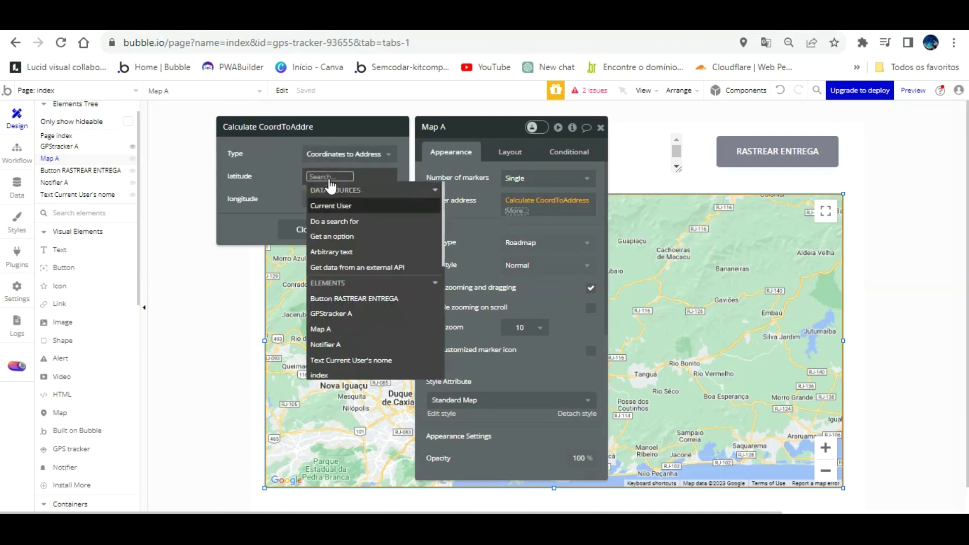
{"action": "left_click", "coordinate": [330, 205]}
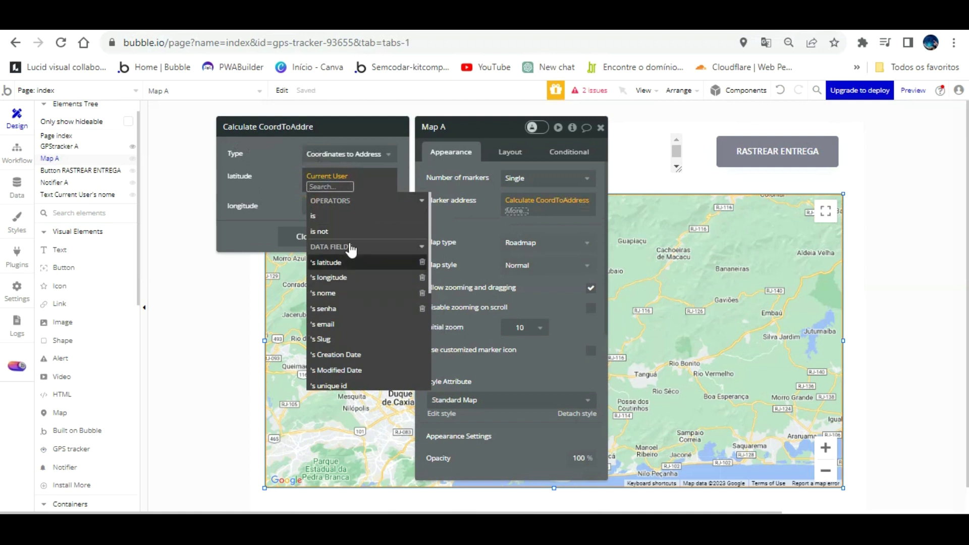
{"action": "left_click", "coordinate": [343, 263]}
{"action": "left_click", "coordinate": [291, 172]}
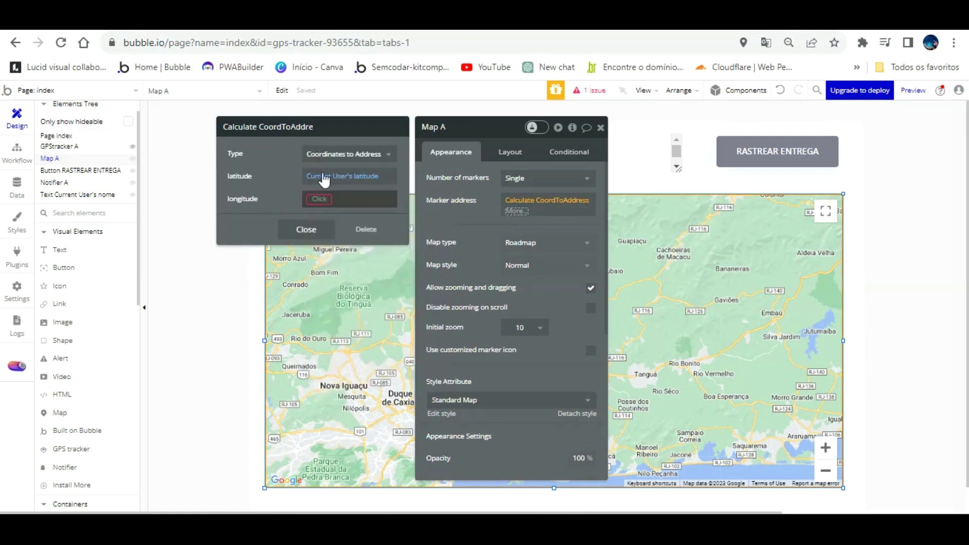
- Set the longitude of the Coordinates to Address formula to Current User's longitude
{"action": "left_click", "coordinate": [319, 198]}
{"action": "left_click", "coordinate": [331, 228]}
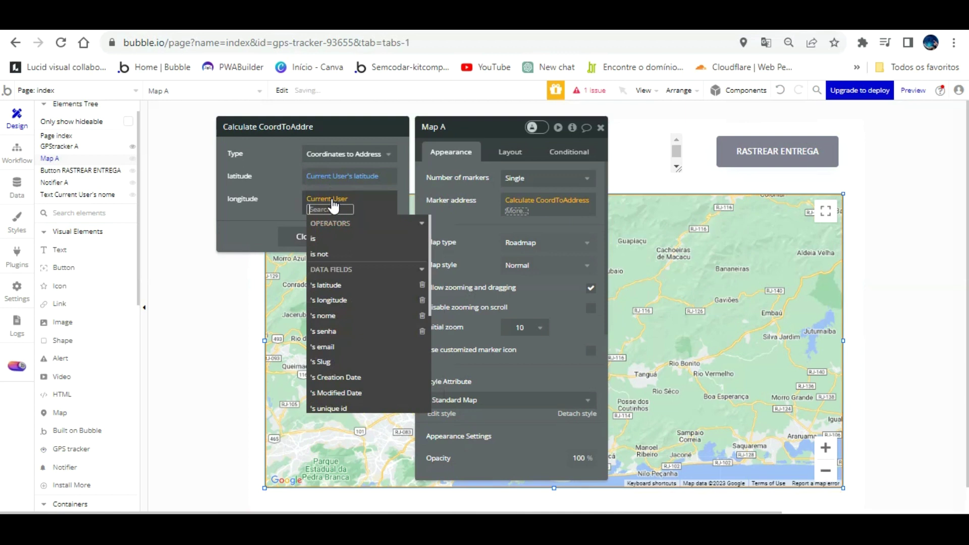
{"action": "left_click", "coordinate": [329, 300]}
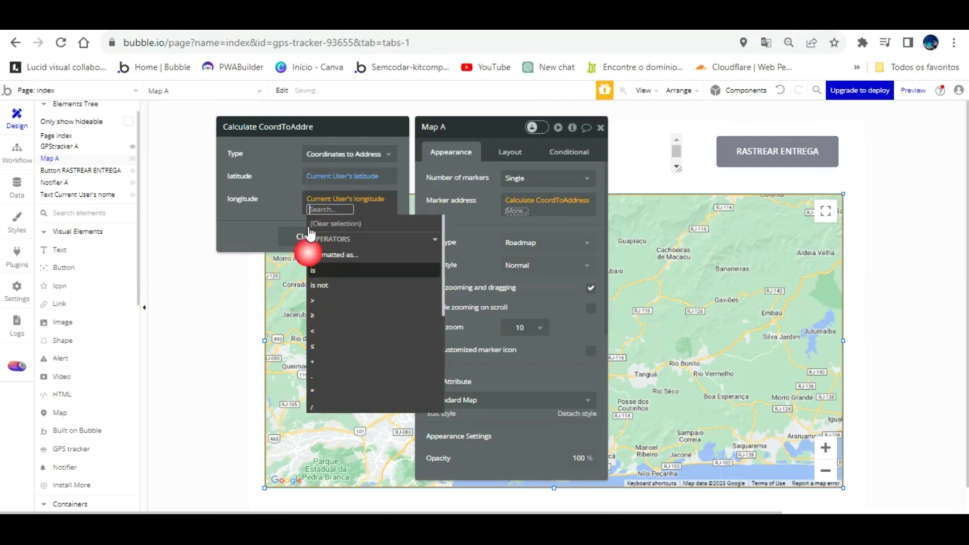
{"action": "left_click", "coordinate": [292, 188]}
{"action": "left_click", "coordinate": [463, 200]}
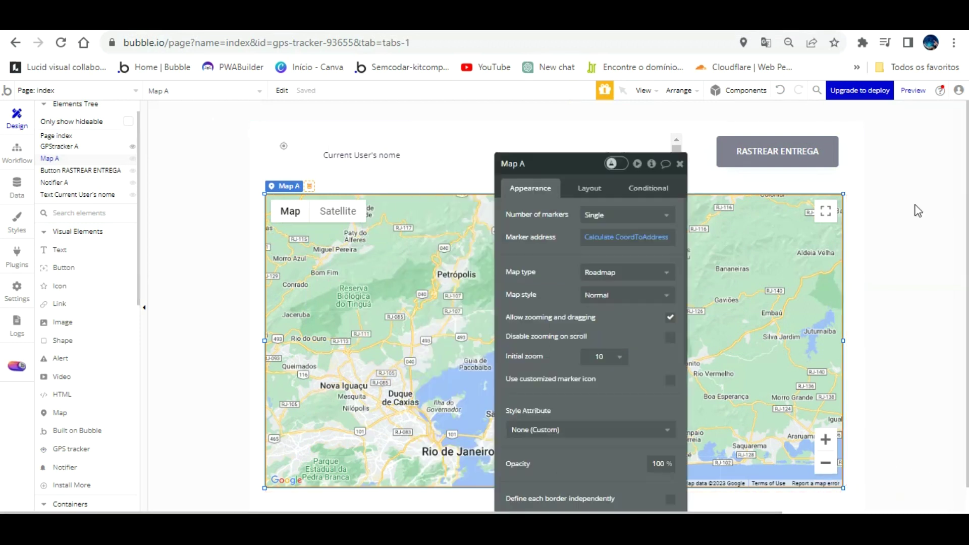
- Preview the page with debug_mode set to false in the URL and examine the marker's location on the map
{"action": "left_click", "coordinate": [913, 90]}
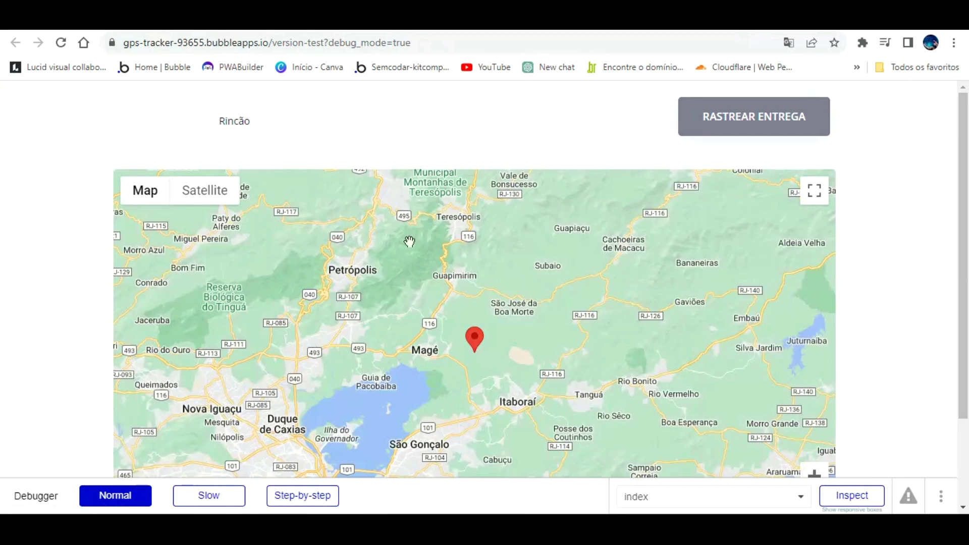
{"action": "double_click", "coordinate": [434, 43]}
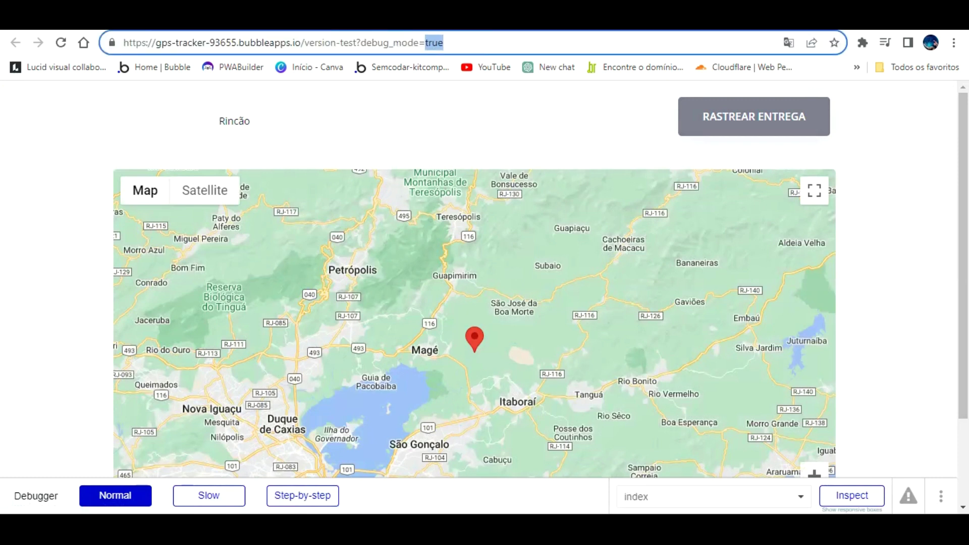
{"action": "type", "text": "false"}
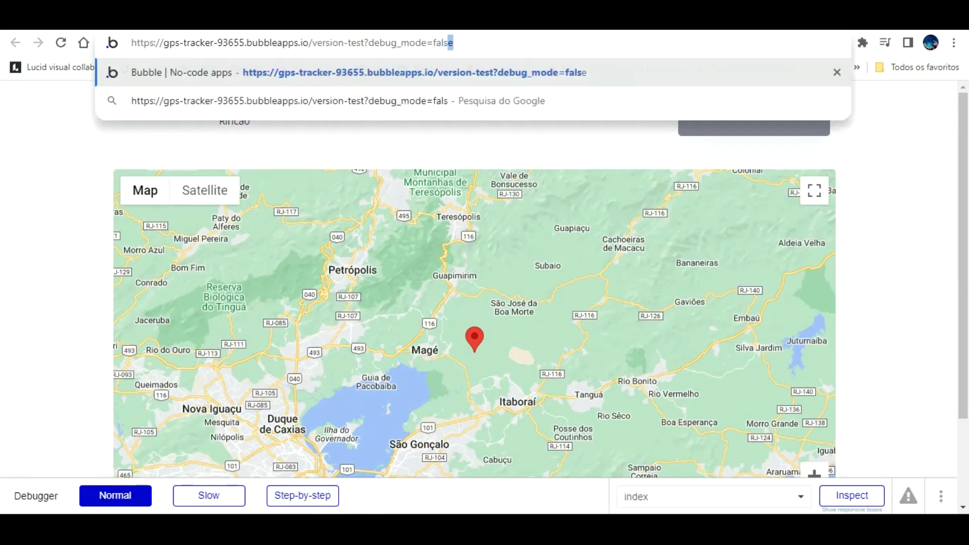
{"action": "key", "text": "Return"}
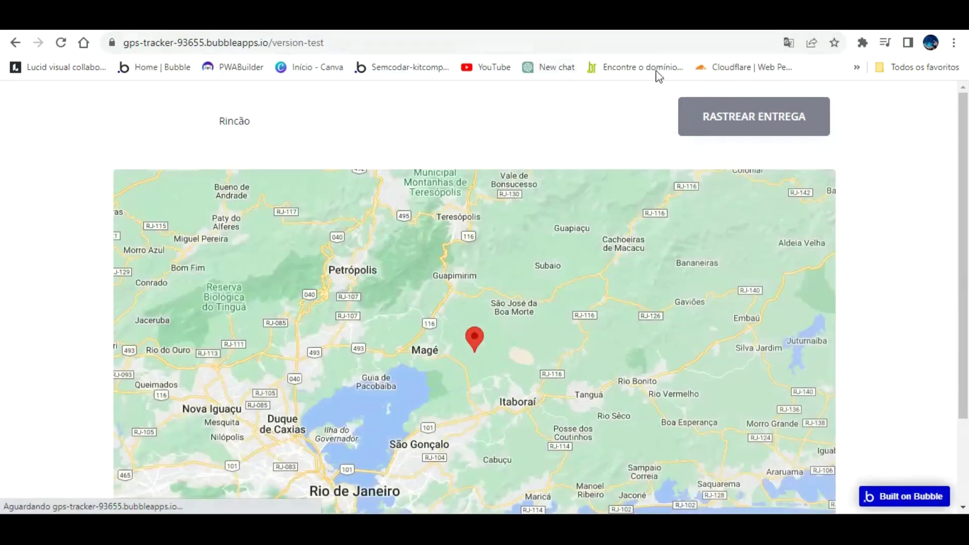
{"action": "scroll", "coordinate": [472, 327], "scroll_direction": "up", "scroll_amount": 1}
{"action": "scroll", "coordinate": [472, 327], "scroll_direction": "up", "scroll_amount": 3}
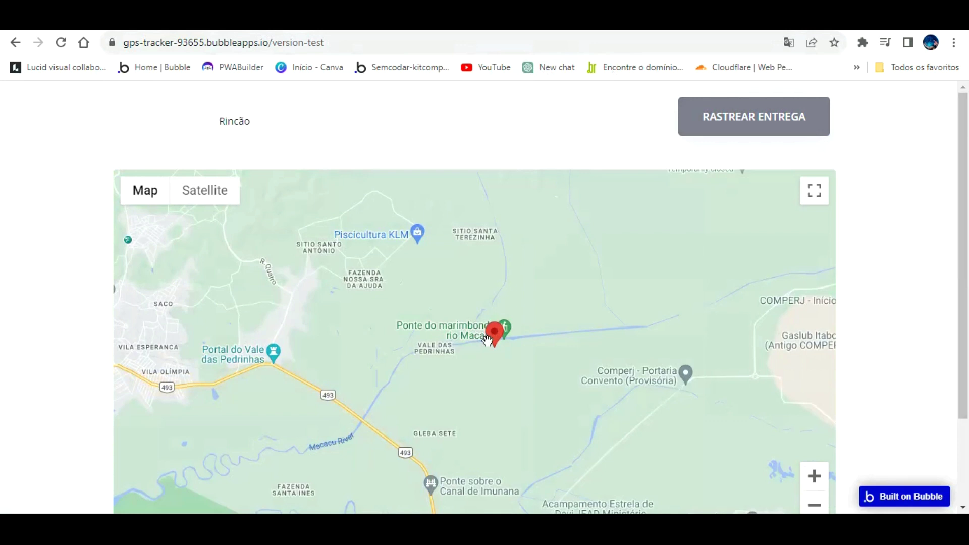
{"action": "scroll", "coordinate": [487, 339], "scroll_direction": "down", "scroll_amount": 5}
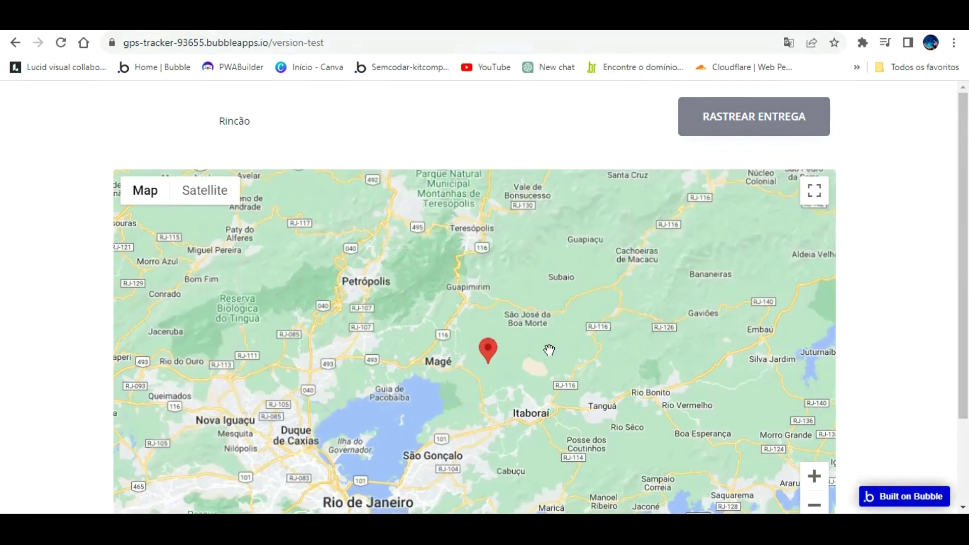